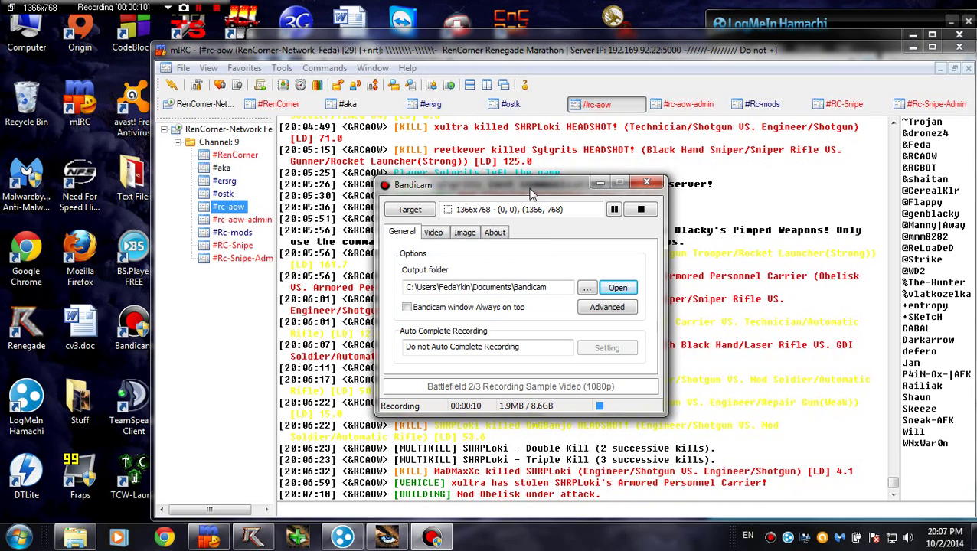
pyautogui.moveTo(531, 193); pyautogui.dragTo(535, 178)
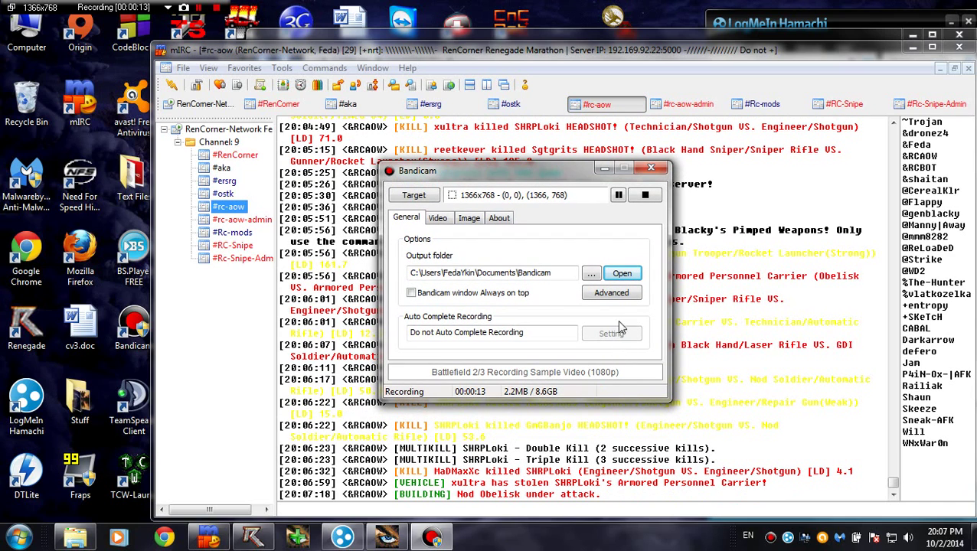
pyautogui.moveTo(538, 180); pyautogui.dragTo(562, 189)
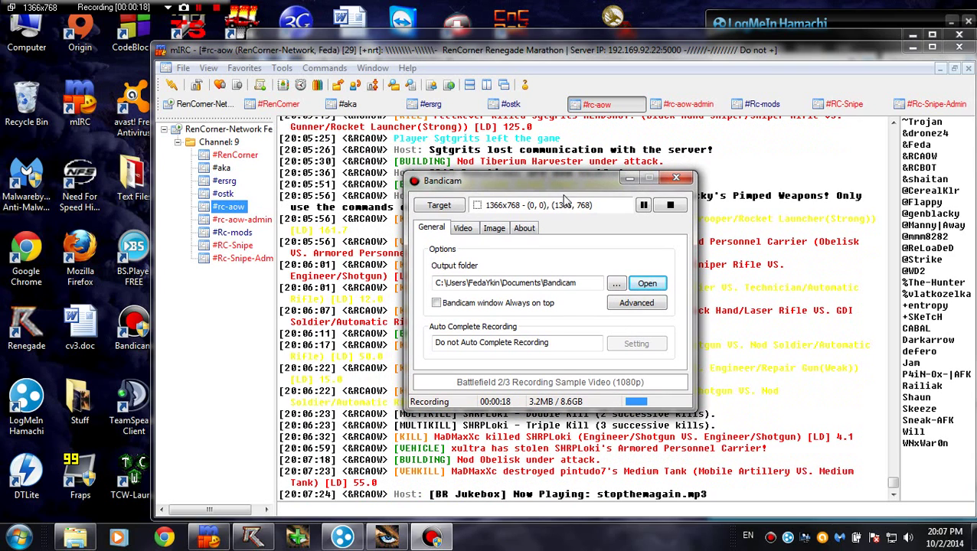
pyautogui.moveTo(560, 186); pyautogui.dragTo(548, 178)
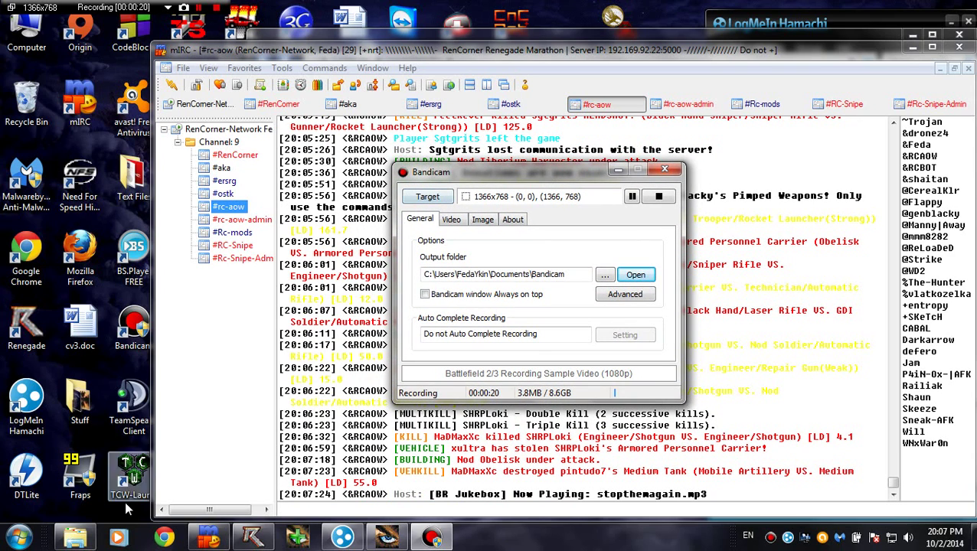
# - Clear the desktop by minimizing the mIRC and file explorer windows and closing the RenList window
pyautogui.click(913, 46)
pyautogui.click(890, 27)
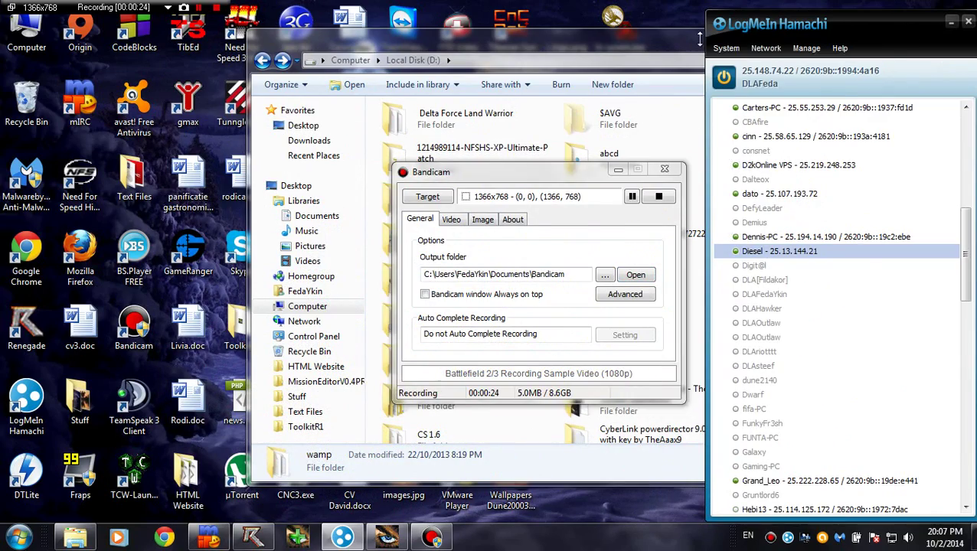
pyautogui.click(891, 37)
pyautogui.click(909, 31)
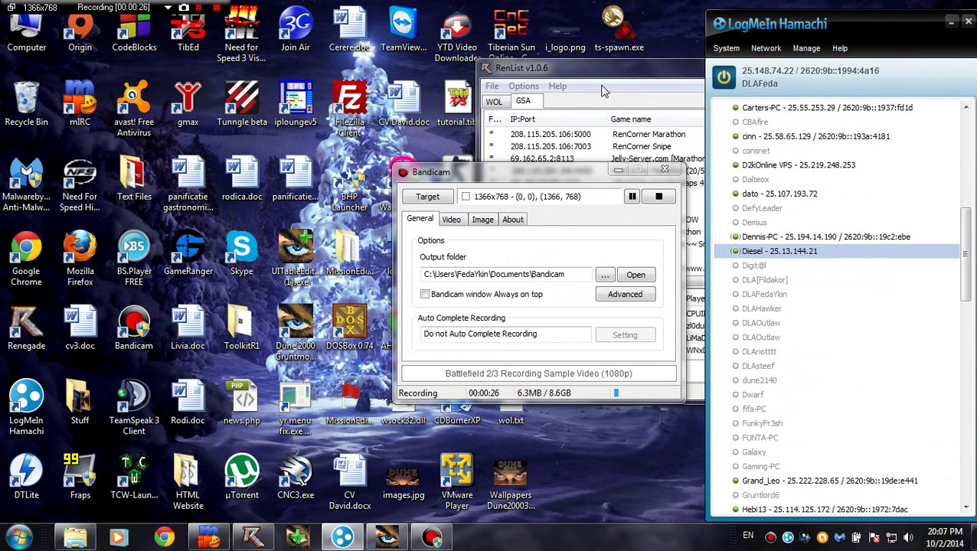
pyautogui.click(562, 114)
pyautogui.click(961, 65)
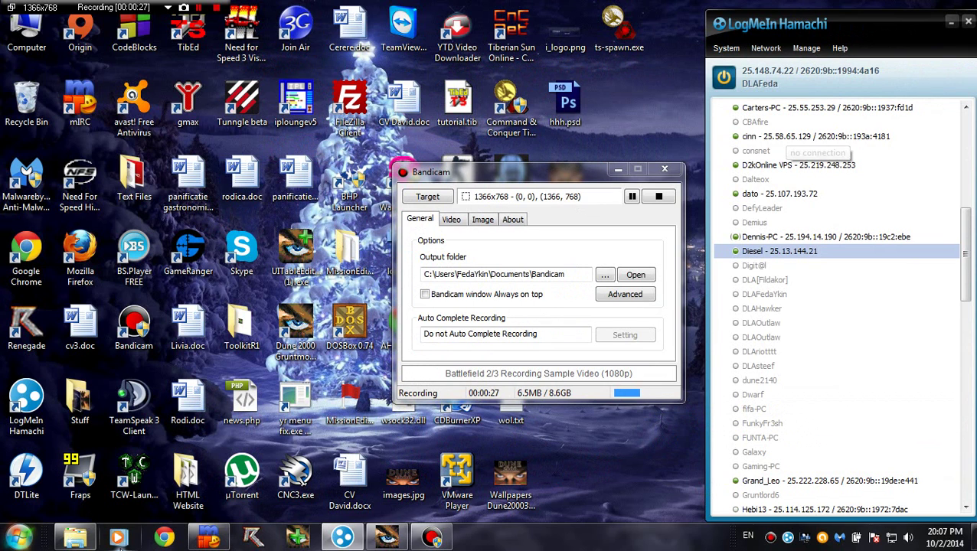
# - Open Chrome and bring the Dune 2000 lobby chat window in front of it, maximizing and restoring the lobby
pyautogui.click(163, 536)
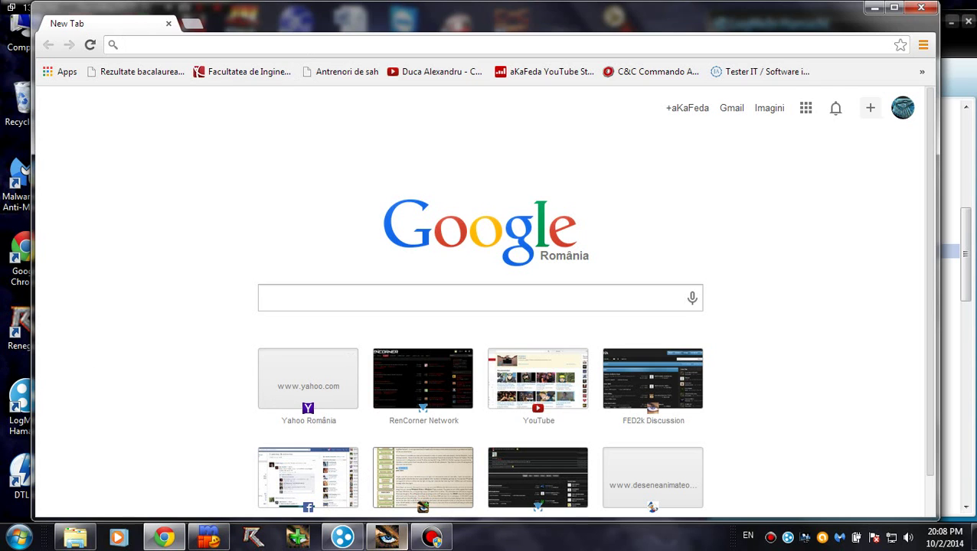
pyautogui.click(386, 536)
pyautogui.moveTo(541, 94)
pyautogui.mouseDown()
pyautogui.moveTo(476, 86)
pyautogui.moveTo(552, 83)
pyautogui.mouseUp()
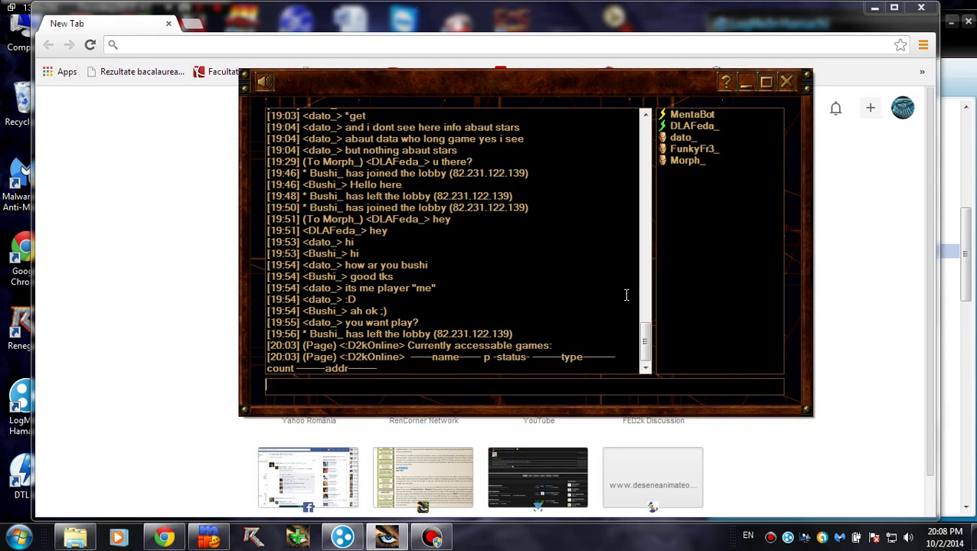
pyautogui.press('super+Up')
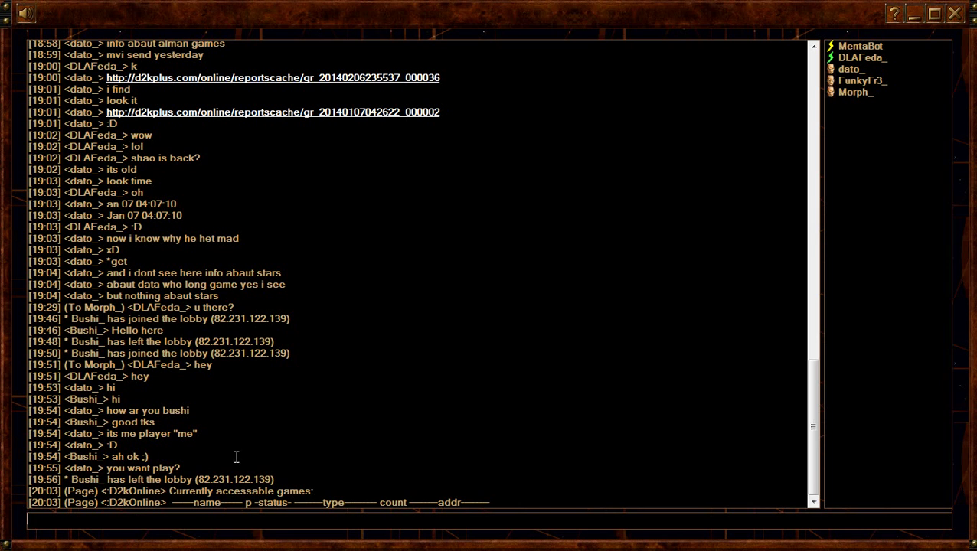
pyautogui.press('super+Down')
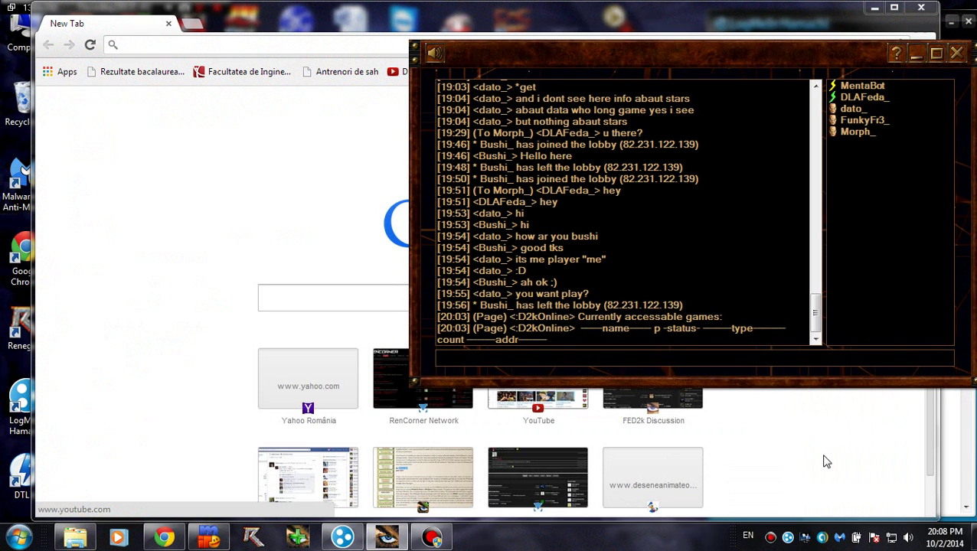
pyautogui.moveTo(639, 63); pyautogui.dragTo(404, 113)
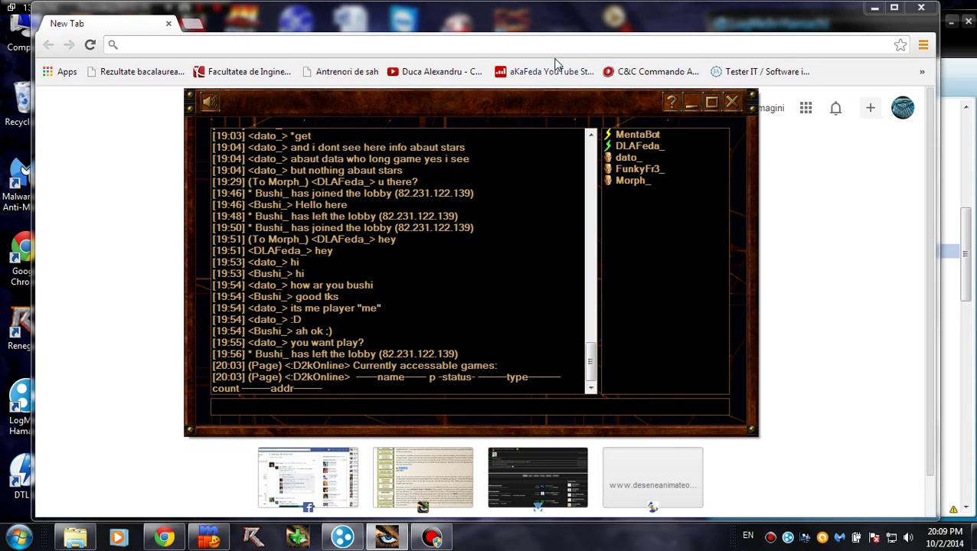
# - Switch to Chrome and go to dune.cloudns.org to reach the installer's download page
pyautogui.click(533, 24)
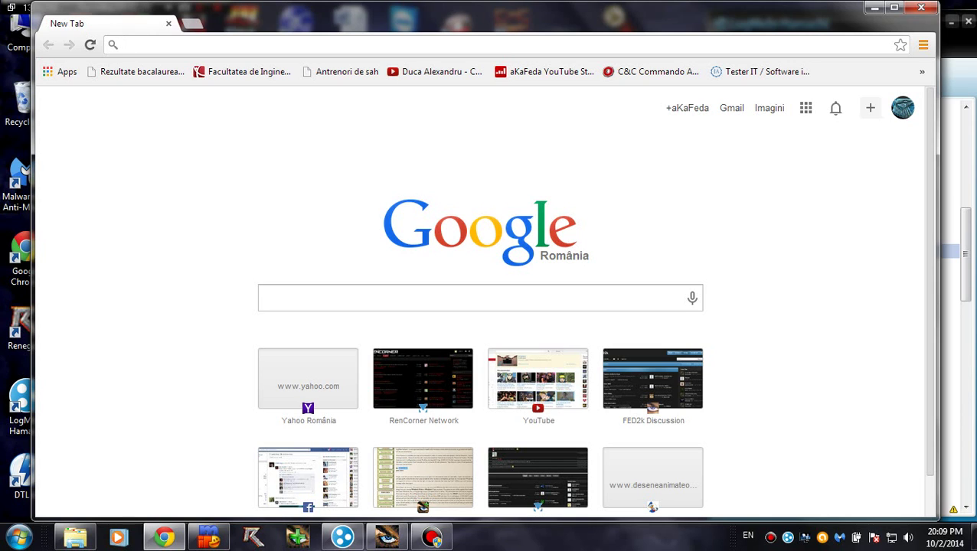
pyautogui.write('d')
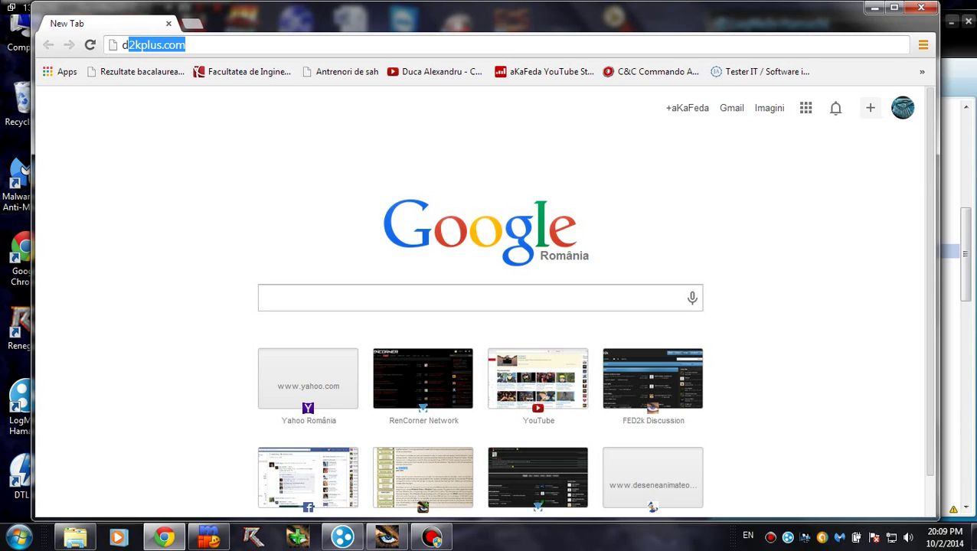
pyautogui.write('une.clou')
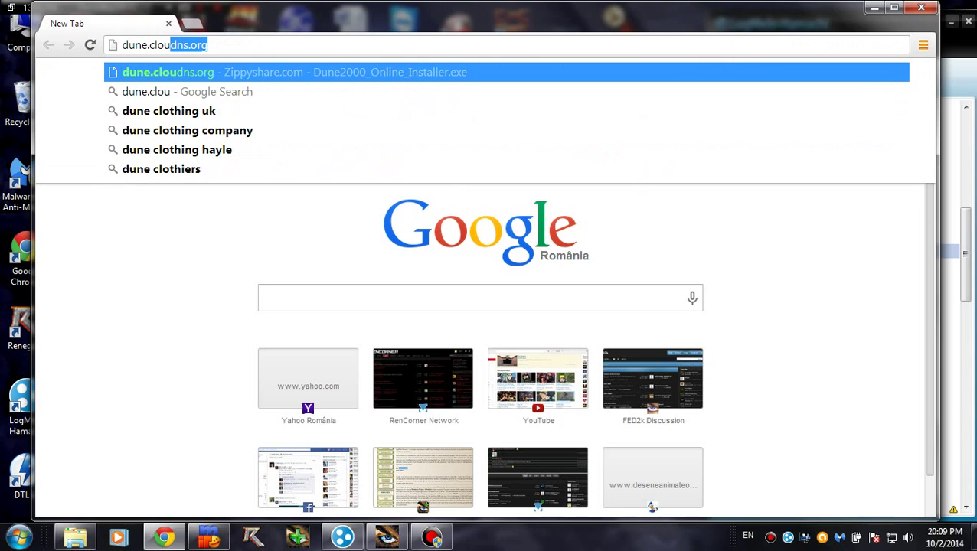
pyautogui.write('dns.org')
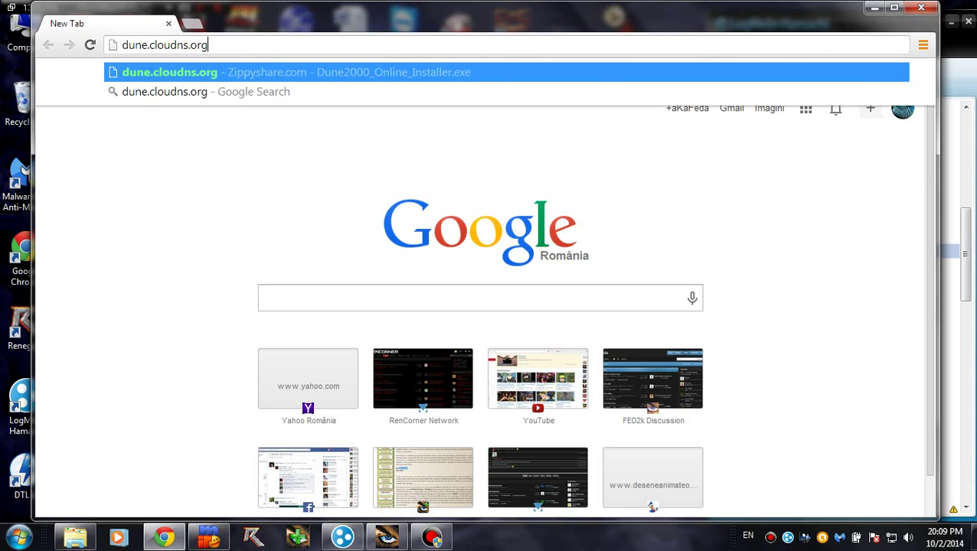
pyautogui.press('Return')
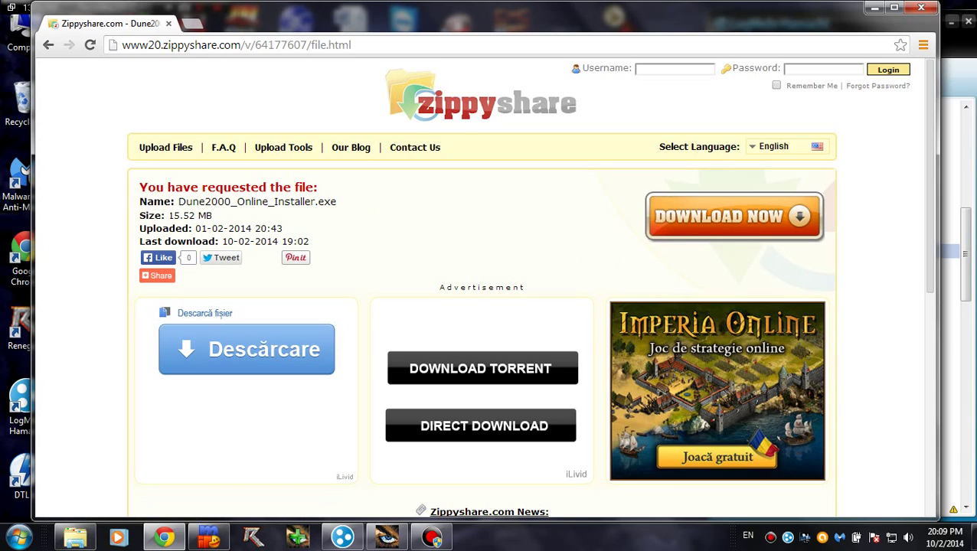
# - Download Dune2000_Online_Installer.exe from the Zippyshare page, closing the pop-up tab, and run the downloaded installer
pyautogui.moveTo(169, 215); pyautogui.dragTo(199, 216)
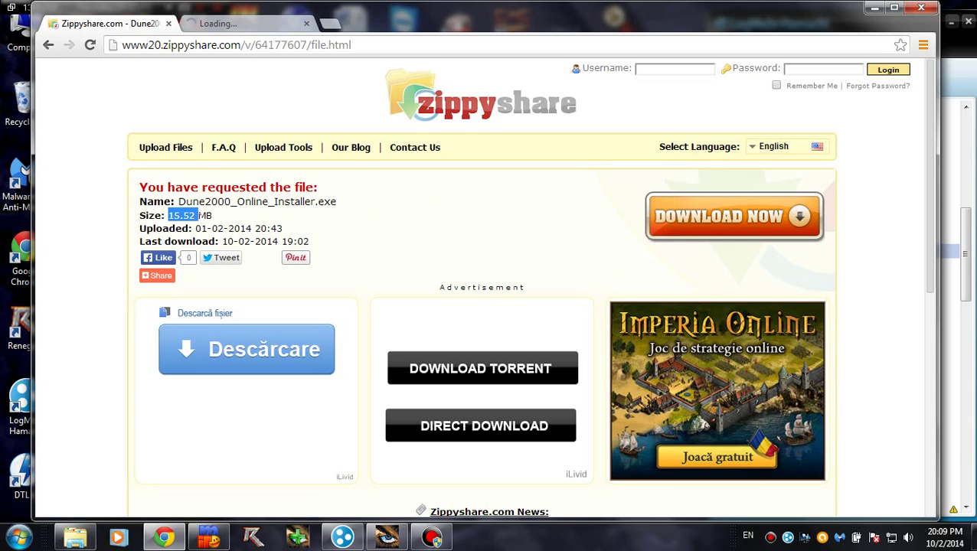
pyautogui.click(306, 24)
pyautogui.click(205, 215)
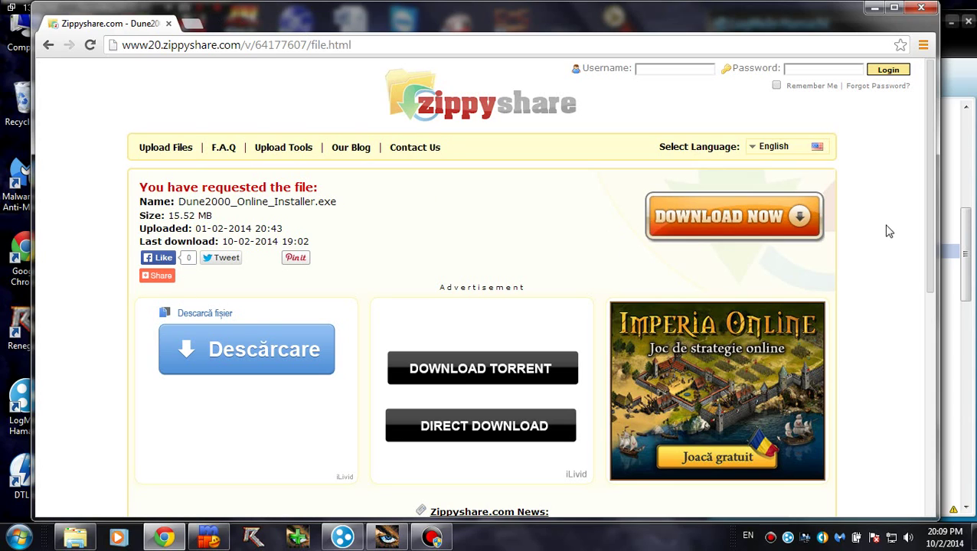
pyautogui.click(733, 216)
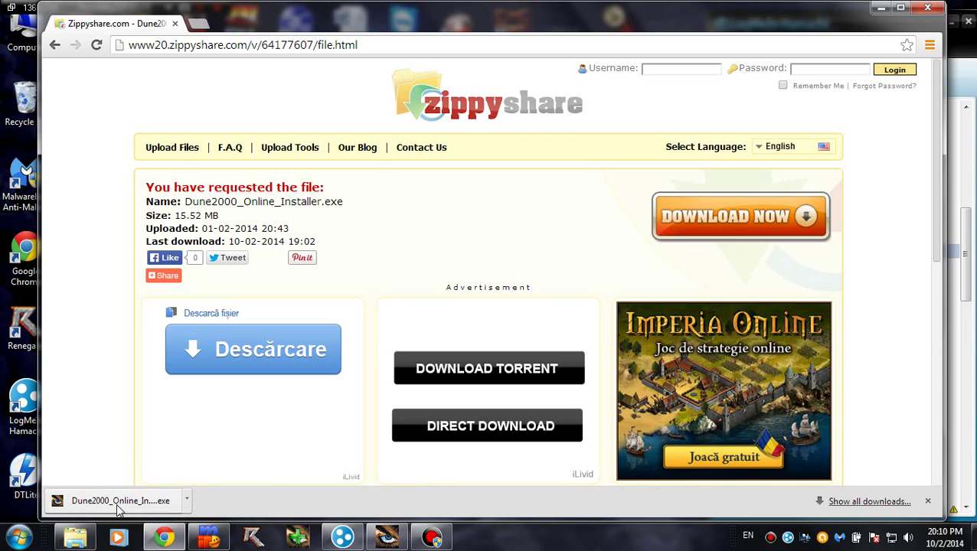
pyautogui.click(115, 504)
pyautogui.click(529, 280)
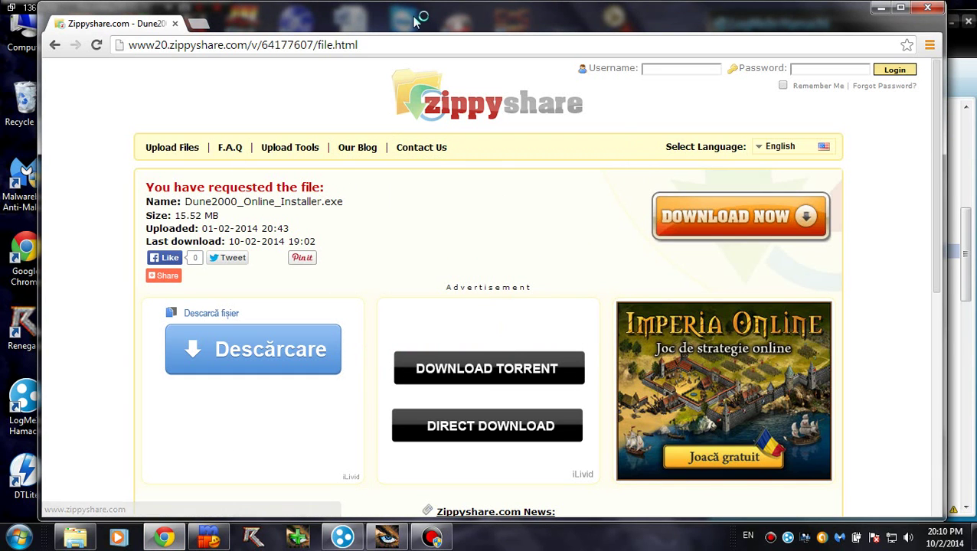
# - Close the Zippyshare page and the remaining Chrome tabs to uncover the setup wizard
pyautogui.moveTo(415, 20); pyautogui.dragTo(403, 20)
pyautogui.click(191, 27)
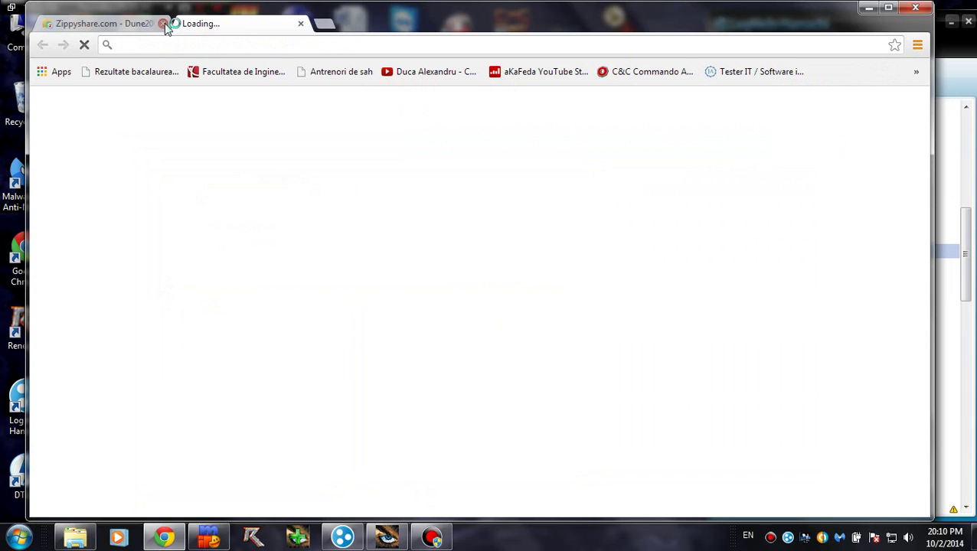
pyautogui.click(163, 24)
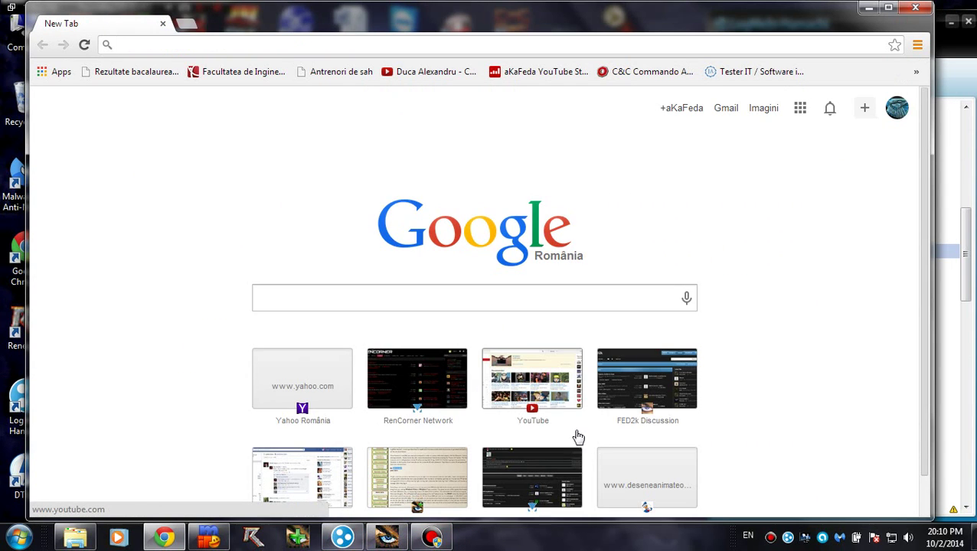
pyautogui.click(193, 25)
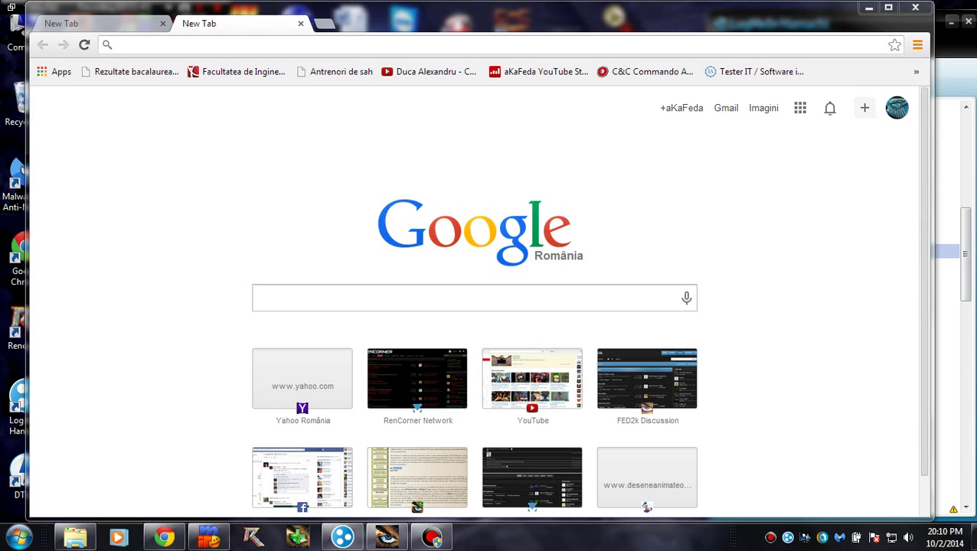
pyautogui.click(300, 24)
pyautogui.click(924, 10)
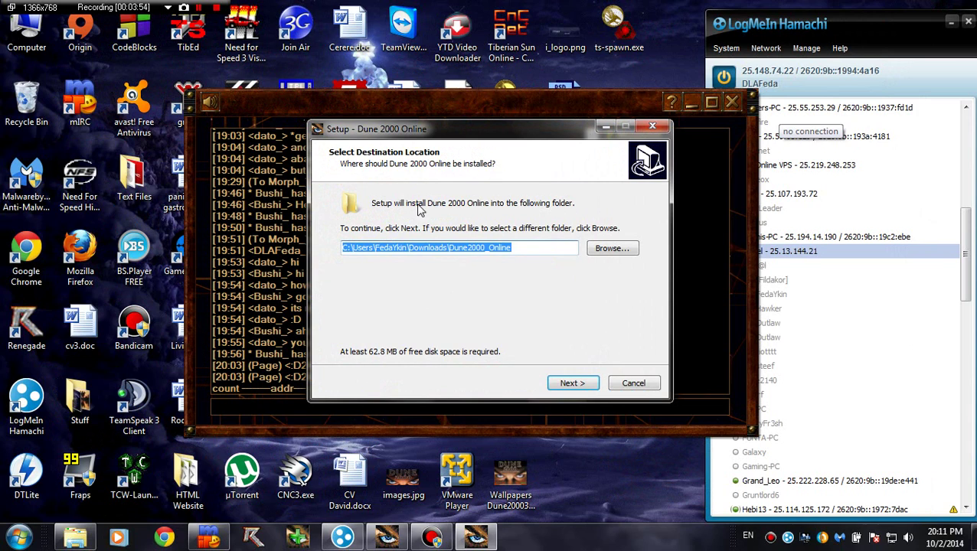
# - Set the installation folder to D:\Dune2000_Online and continue to the additional tasks page
pyautogui.press('End')
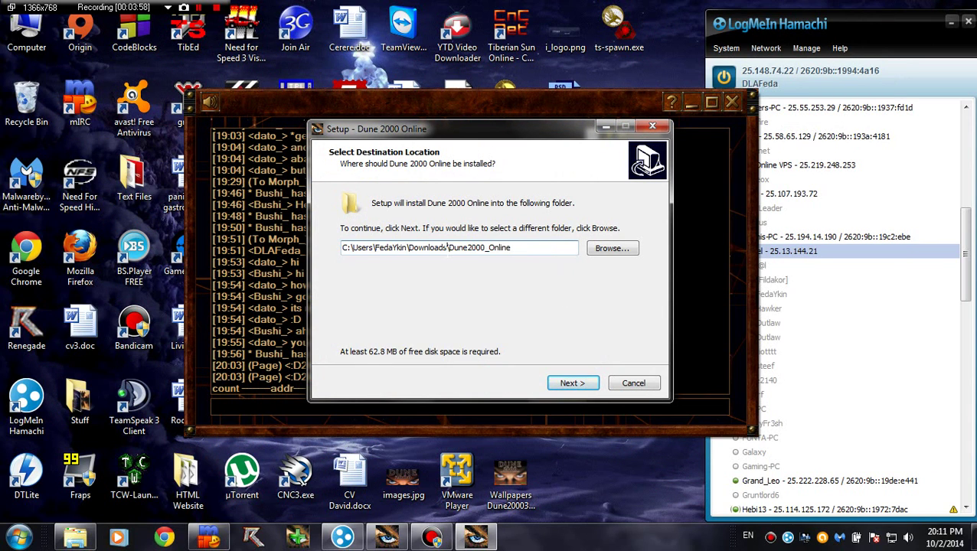
pyautogui.moveTo(448, 247); pyautogui.dragTo(303, 249)
pyautogui.write('D;')
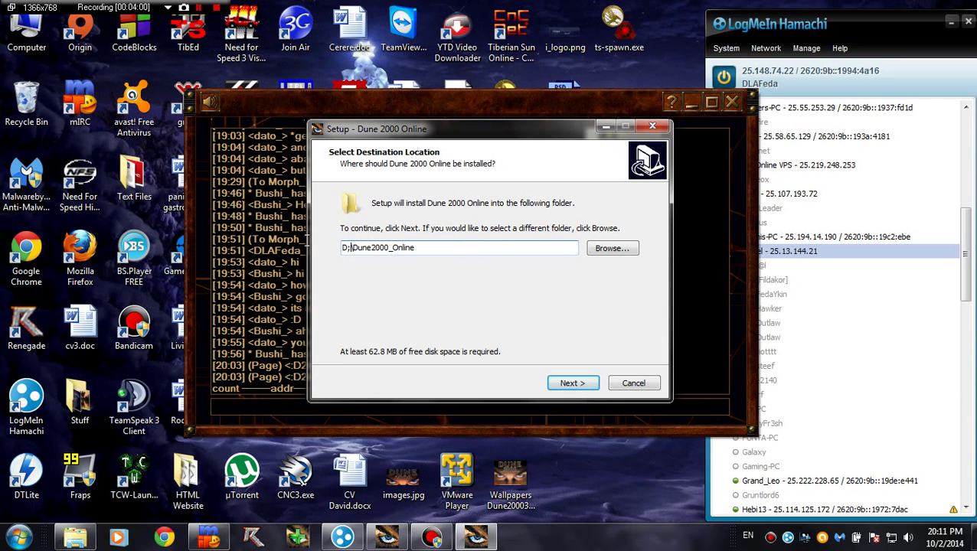
pyautogui.press('BackSpace')
pyautogui.write(':')
pyautogui.click(570, 385)
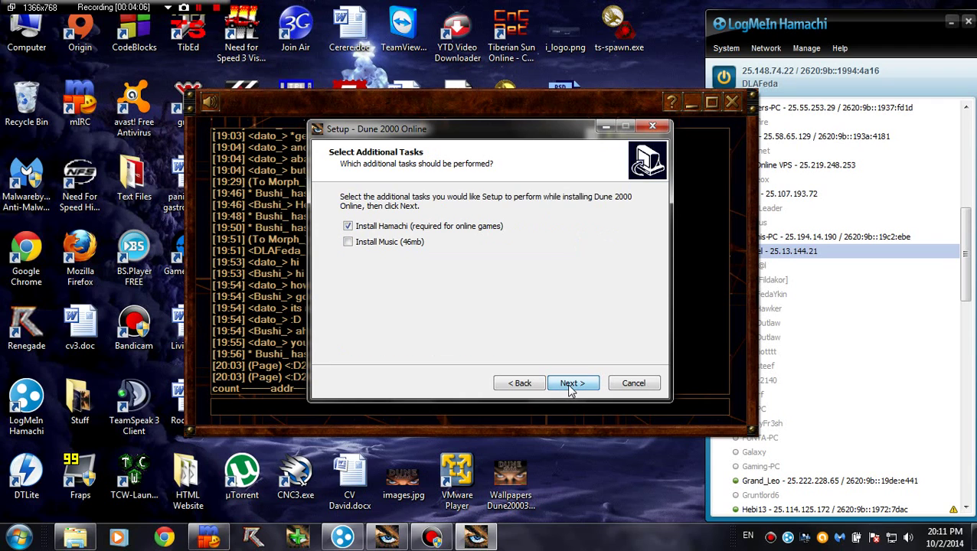
# - Exclude the Hamachi installation from the additional setup tasks
pyautogui.moveTo(472, 131); pyautogui.dragTo(441, 133)
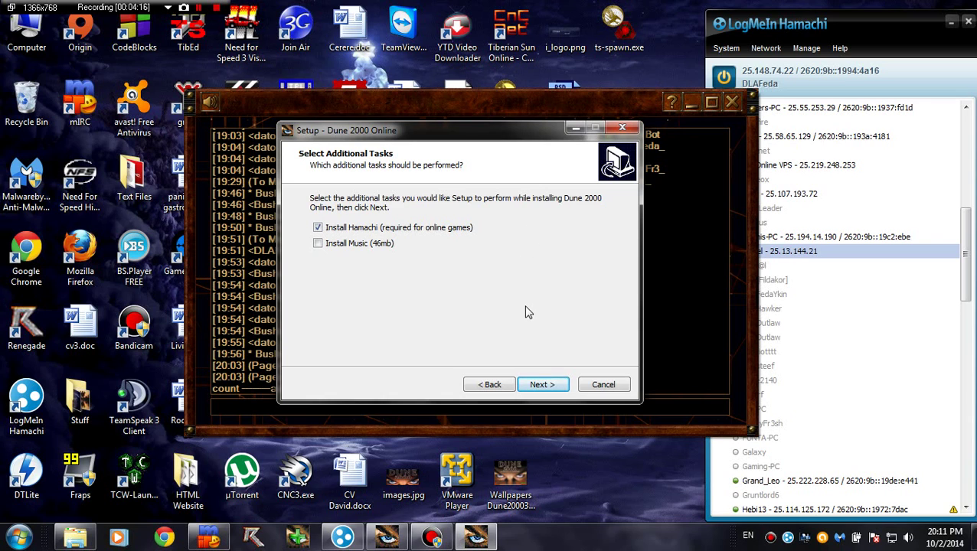
pyautogui.moveTo(538, 145)
pyautogui.mouseDown()
pyautogui.moveTo(568, 146)
pyautogui.moveTo(553, 148)
pyautogui.mouseUp()
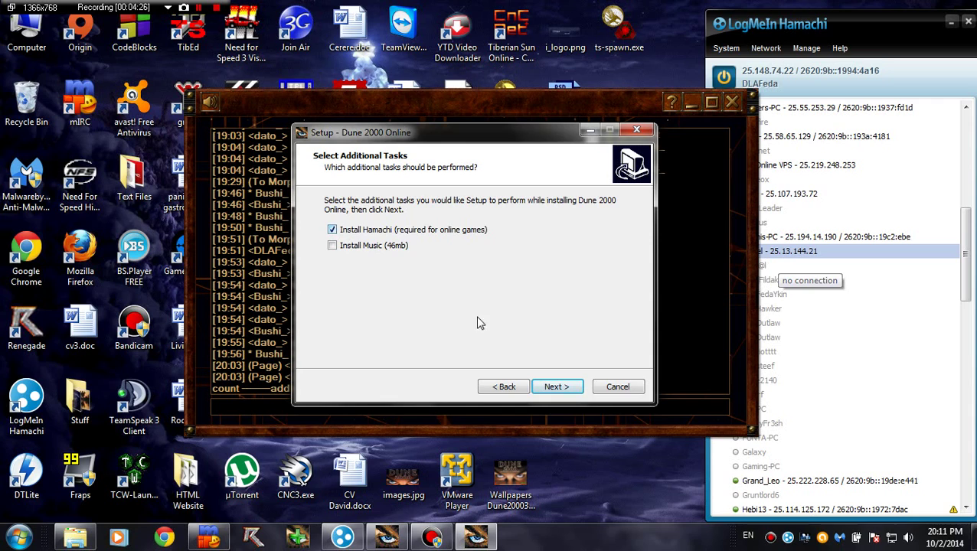
pyautogui.press('space')
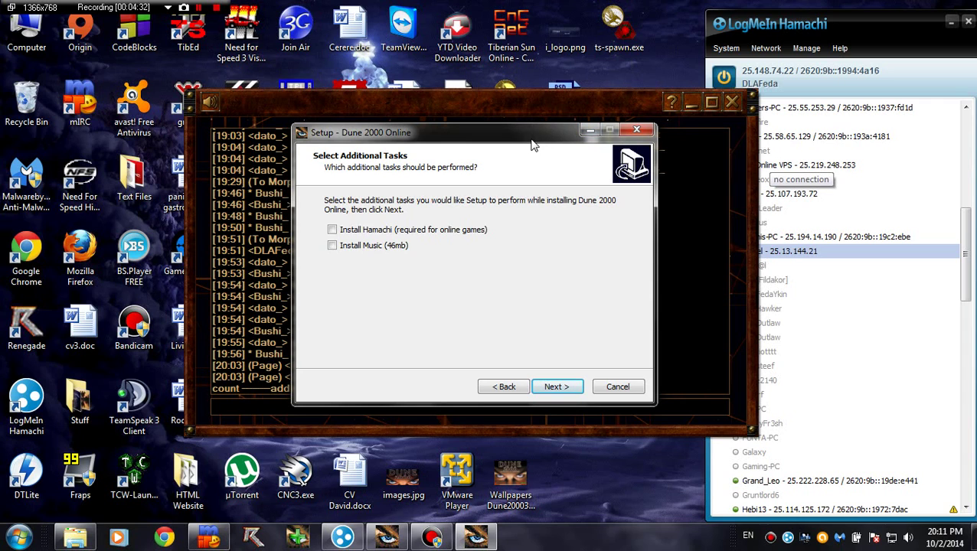
pyautogui.moveTo(532, 140); pyautogui.dragTo(560, 131)
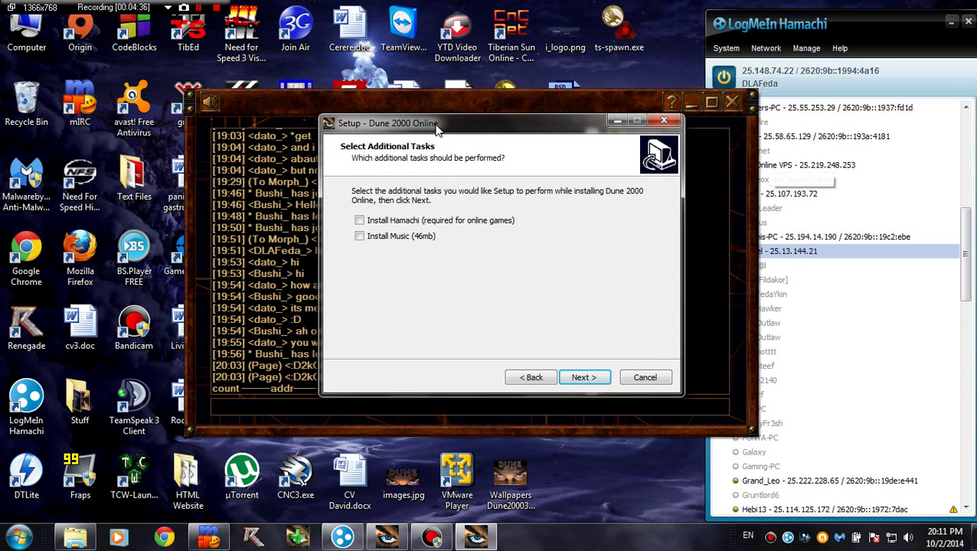
pyautogui.moveTo(449, 128); pyautogui.dragTo(478, 139)
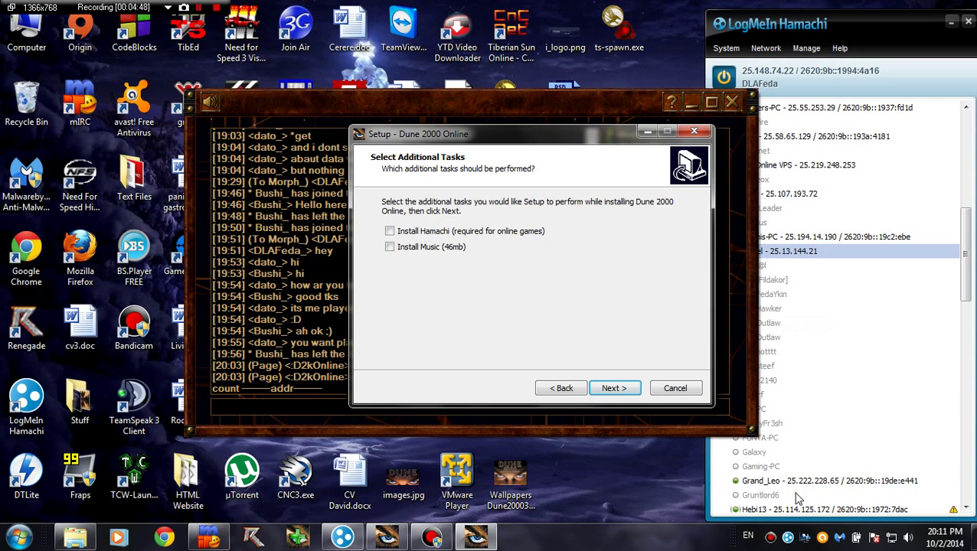
pyautogui.moveTo(525, 135); pyautogui.dragTo(553, 136)
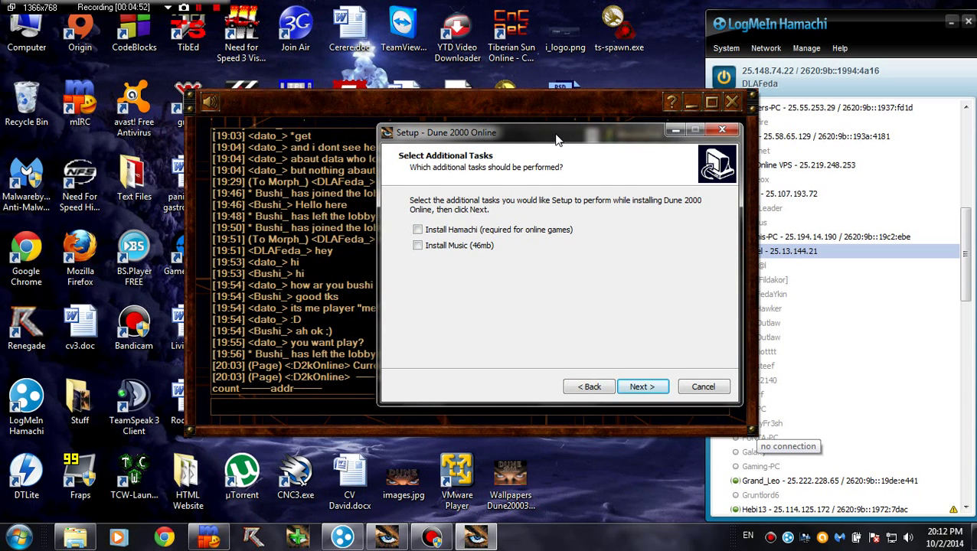
pyautogui.moveTo(556, 138); pyautogui.dragTo(529, 132)
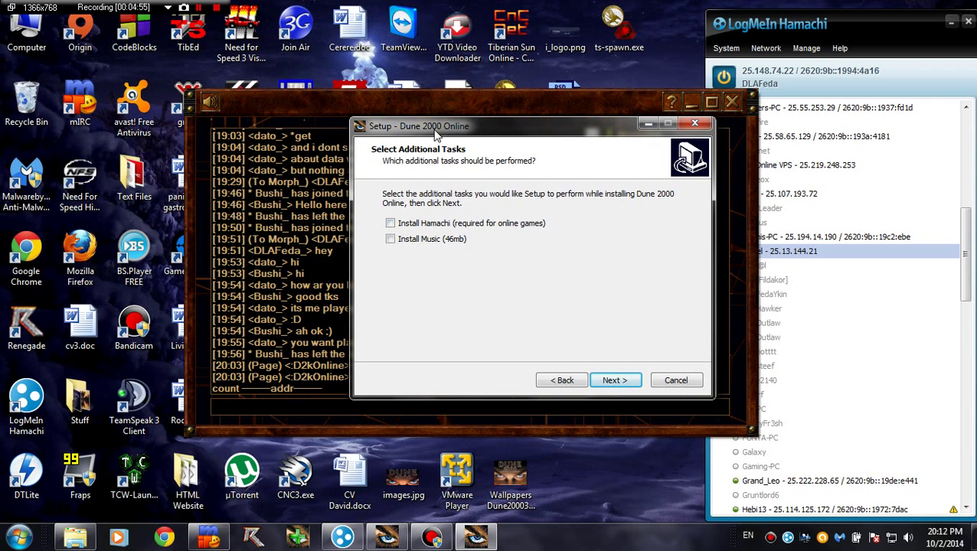
pyautogui.moveTo(436, 134)
pyautogui.mouseDown()
pyautogui.moveTo(469, 134)
pyautogui.moveTo(450, 122)
pyautogui.mouseUp()
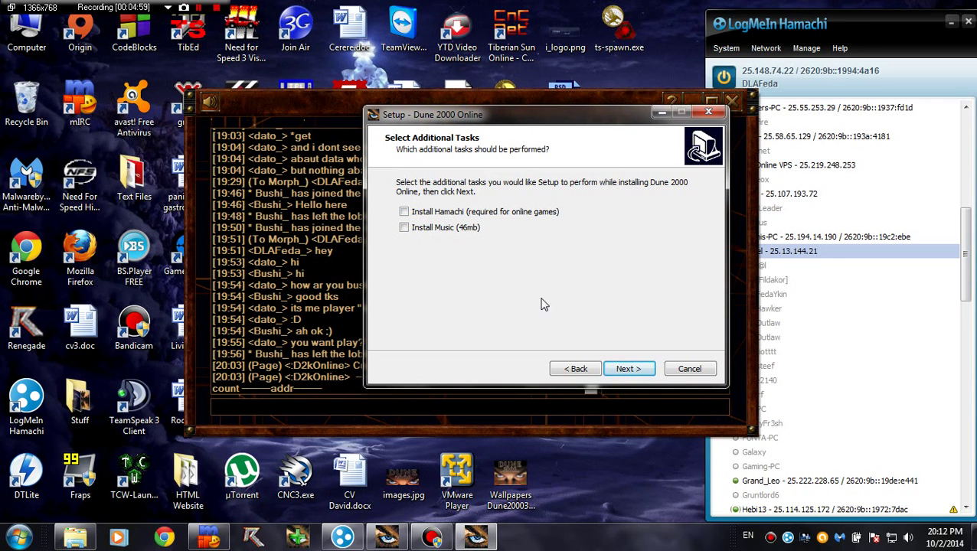
# - Leave the Hamachi and music tasks deselected and proceed with the Dune 2000 Online installation
pyautogui.moveTo(527, 124)
pyautogui.mouseDown()
pyautogui.moveTo(481, 138)
pyautogui.moveTo(522, 132)
pyautogui.mouseUp()
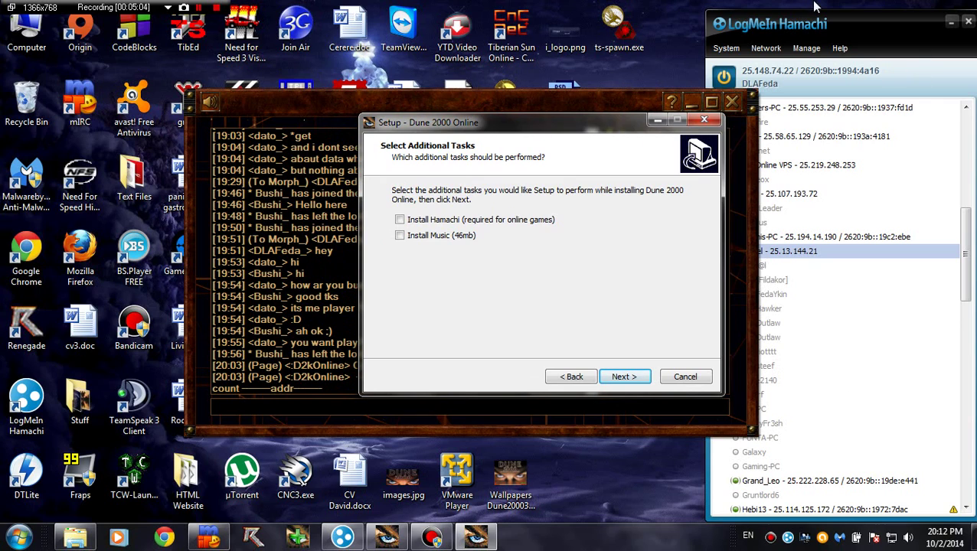
pyautogui.click(400, 220)
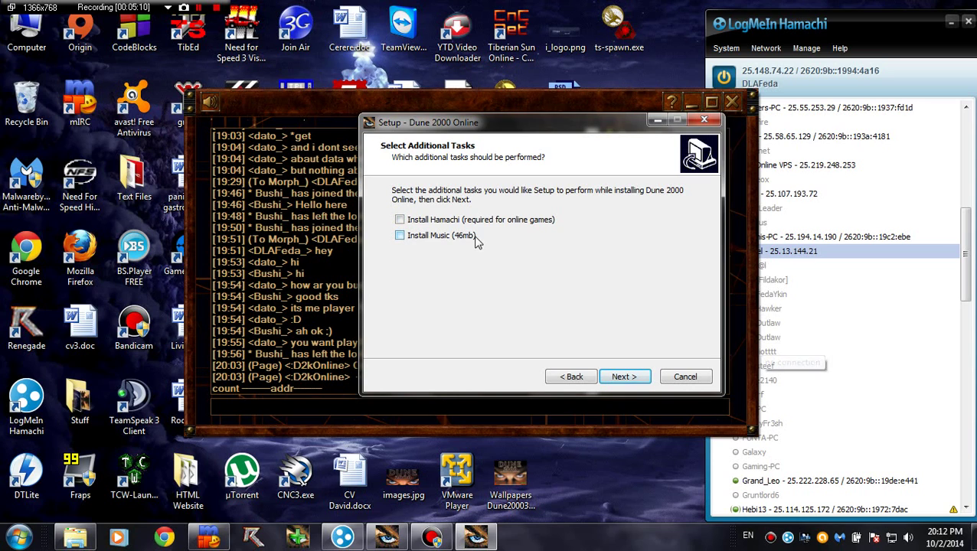
pyautogui.click(400, 235)
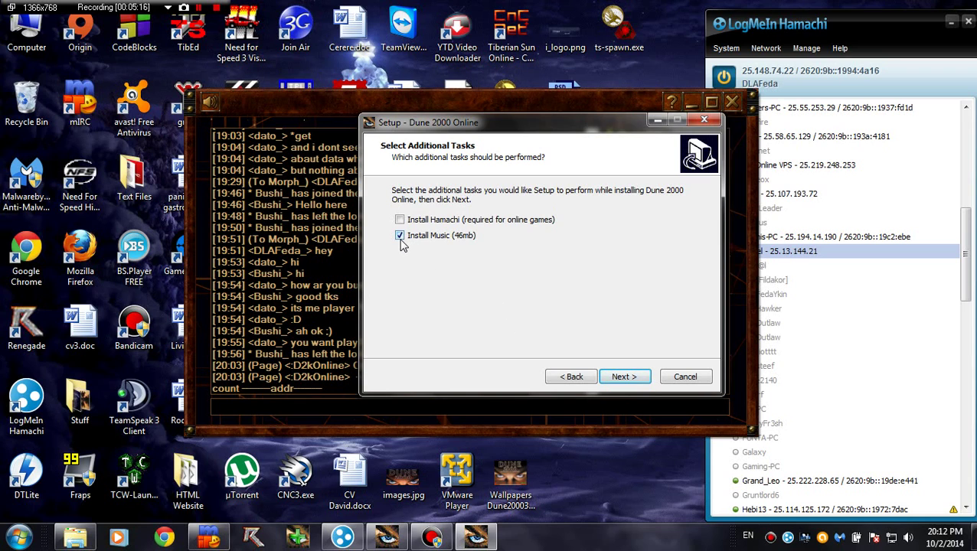
pyautogui.click(398, 236)
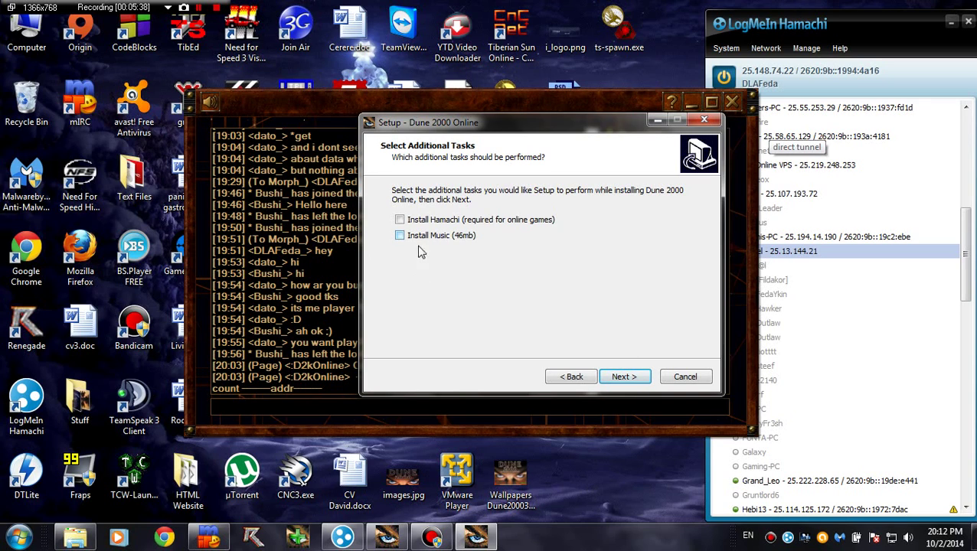
pyautogui.click(620, 377)
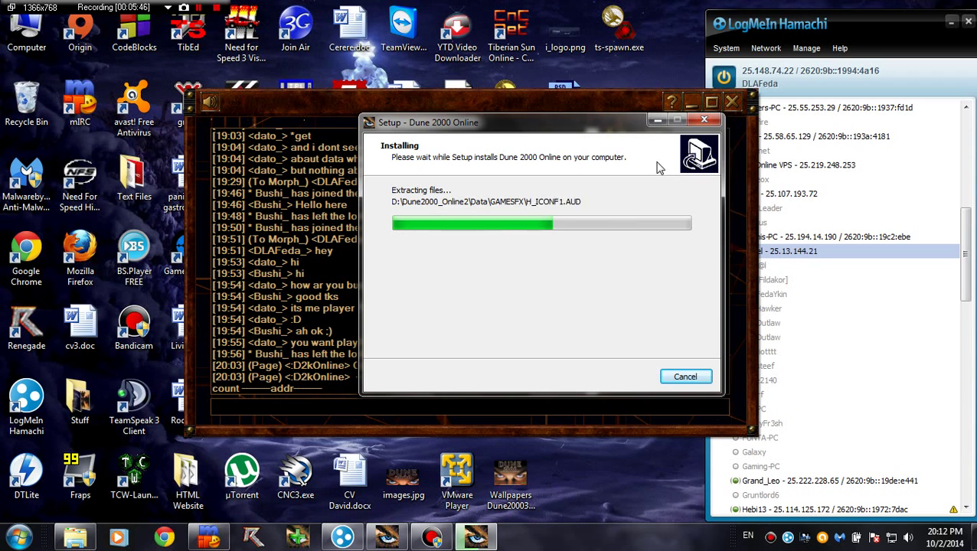
# - Minimize the chat window, move the setup wizard aside and close the Bandicam window to clear the desktop
pyautogui.click(691, 101)
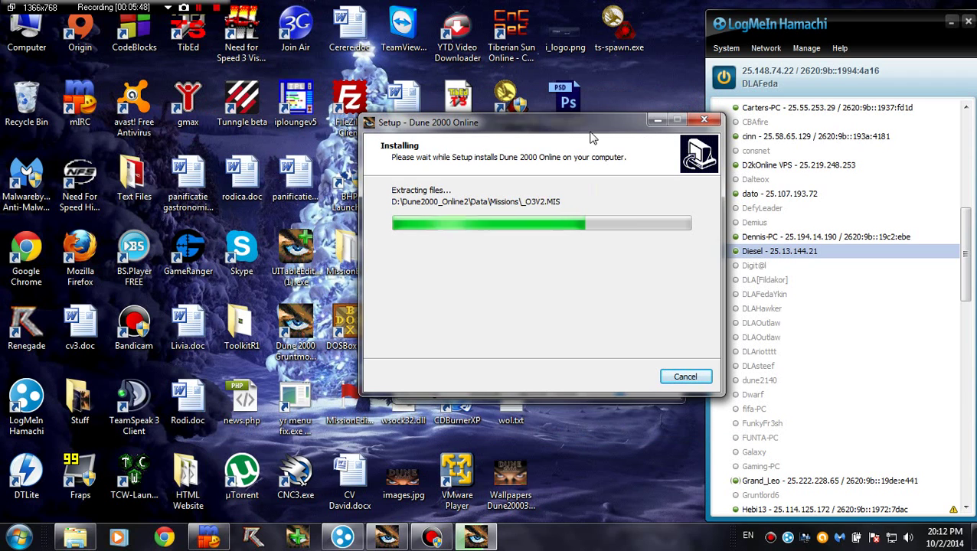
pyautogui.moveTo(612, 122); pyautogui.dragTo(475, 122)
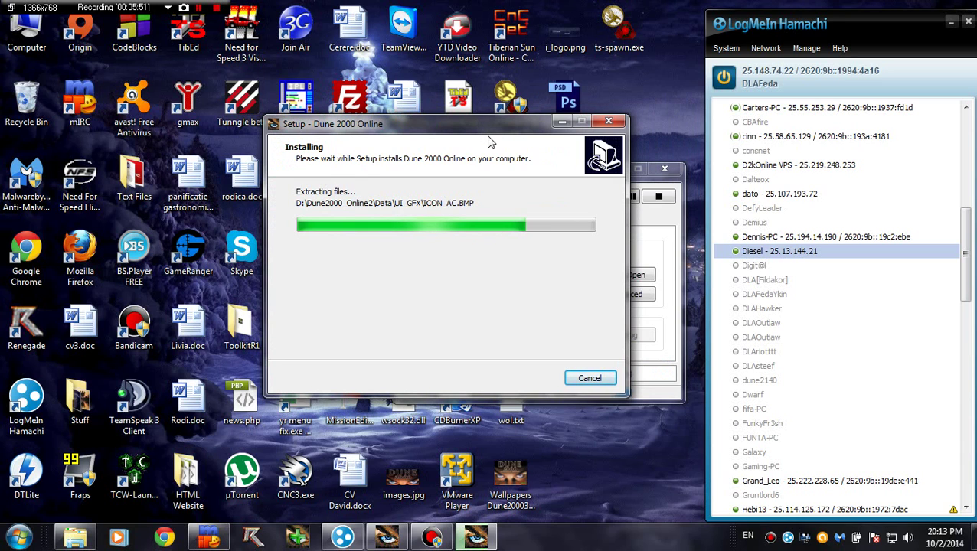
pyautogui.click(646, 186)
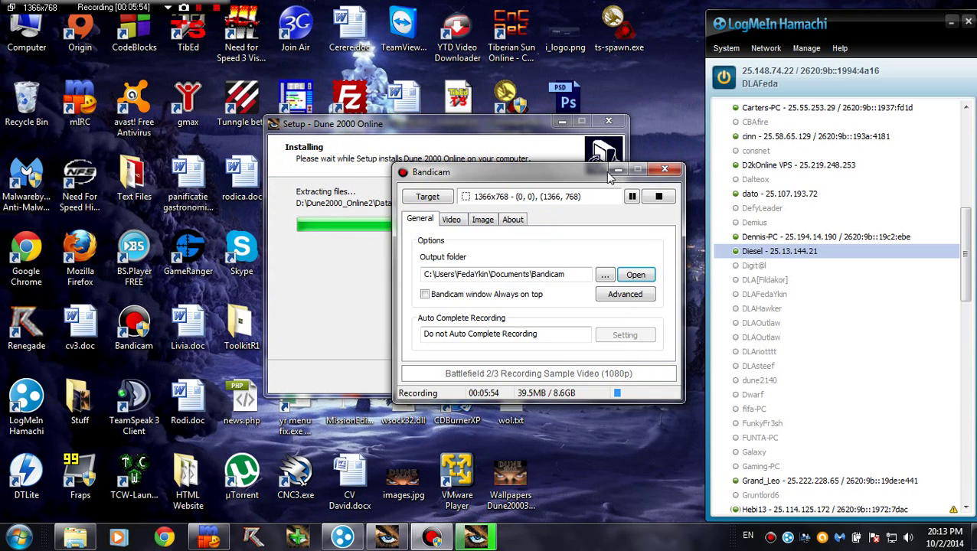
pyautogui.click(665, 168)
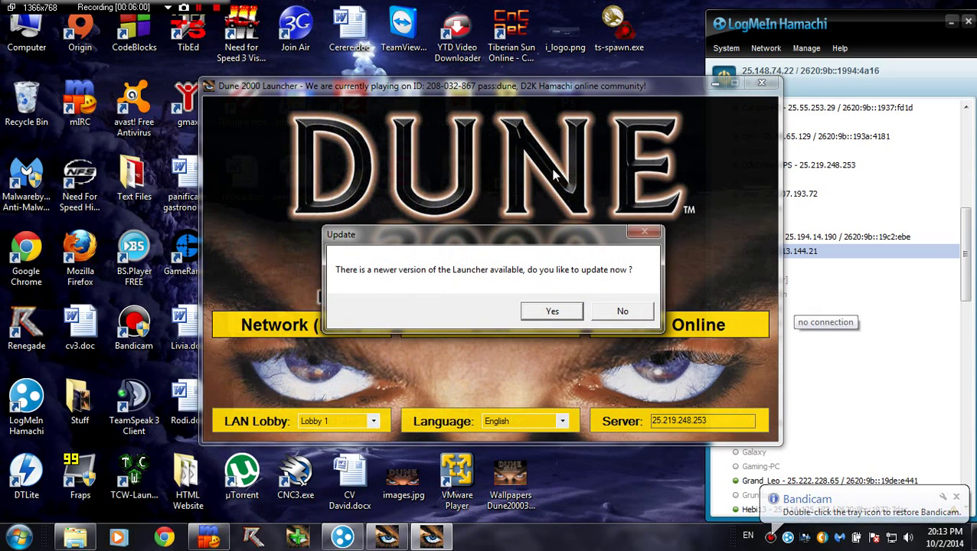
# - Accept the launcher update to the newer version
pyautogui.moveTo(483, 241); pyautogui.dragTo(464, 232)
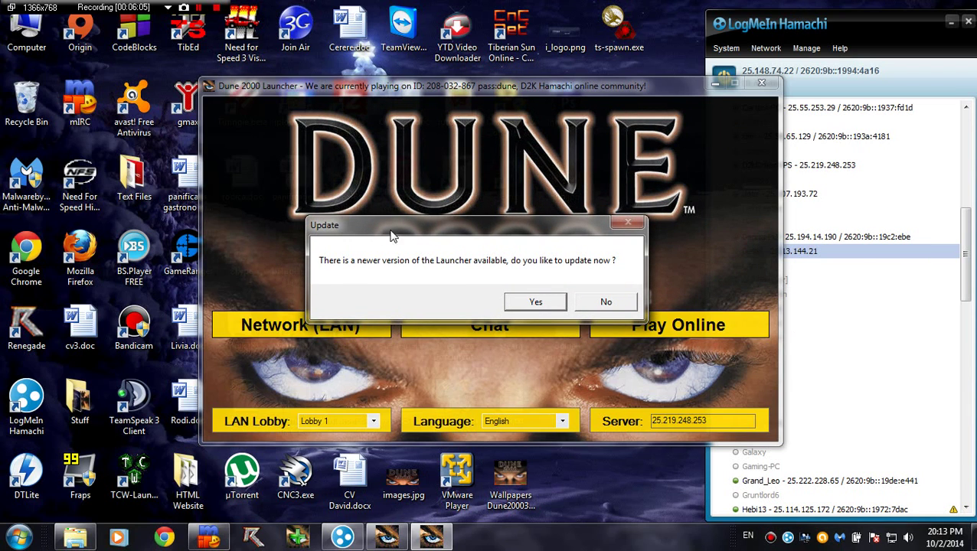
pyautogui.moveTo(388, 230)
pyautogui.mouseDown()
pyautogui.moveTo(419, 240)
pyautogui.moveTo(379, 236)
pyautogui.mouseUp()
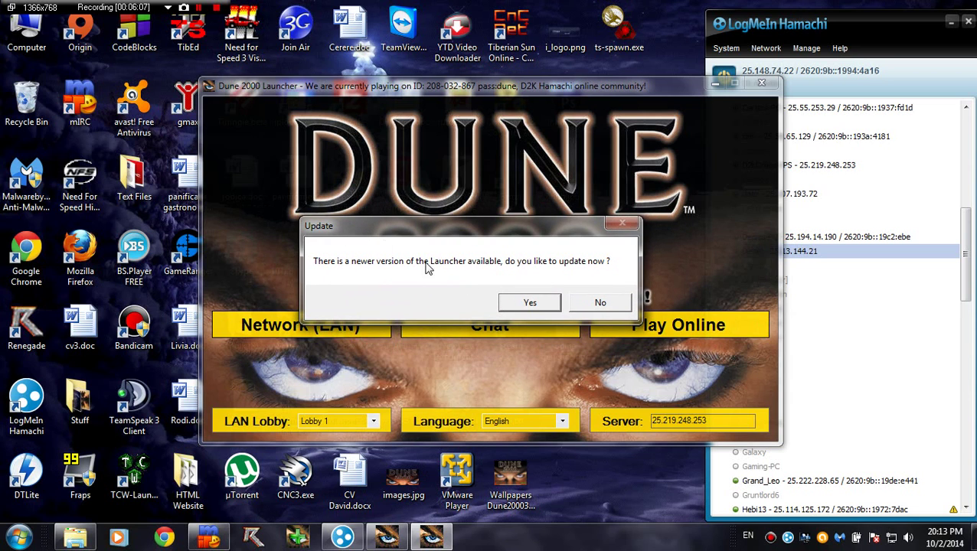
pyautogui.click(526, 309)
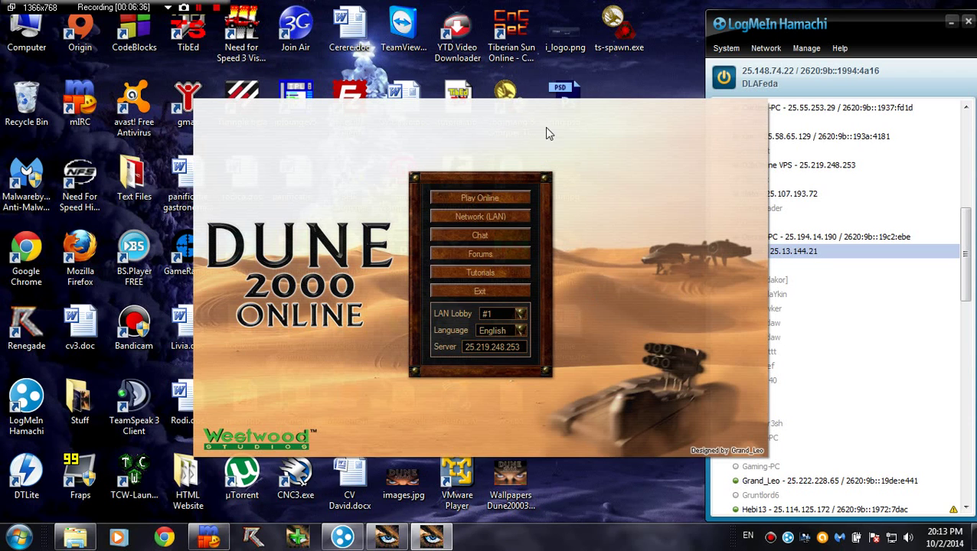
# - Move the updated launcher beside the Hamachi window and highlight its server address for inspection
pyautogui.moveTo(547, 133); pyautogui.dragTo(524, 117)
pyautogui.moveTo(445, 333); pyautogui.dragTo(504, 331)
pyautogui.click(500, 330)
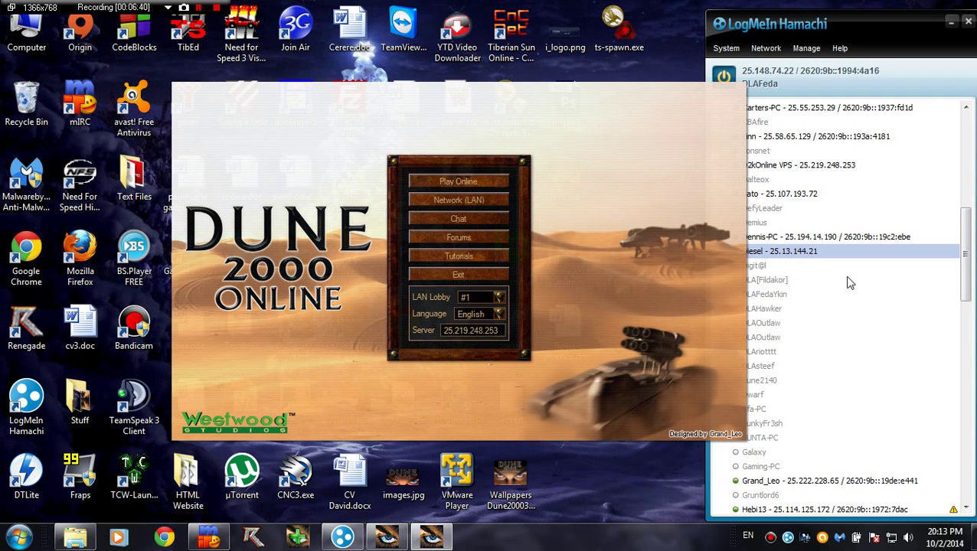
pyautogui.doubleClick(488, 331)
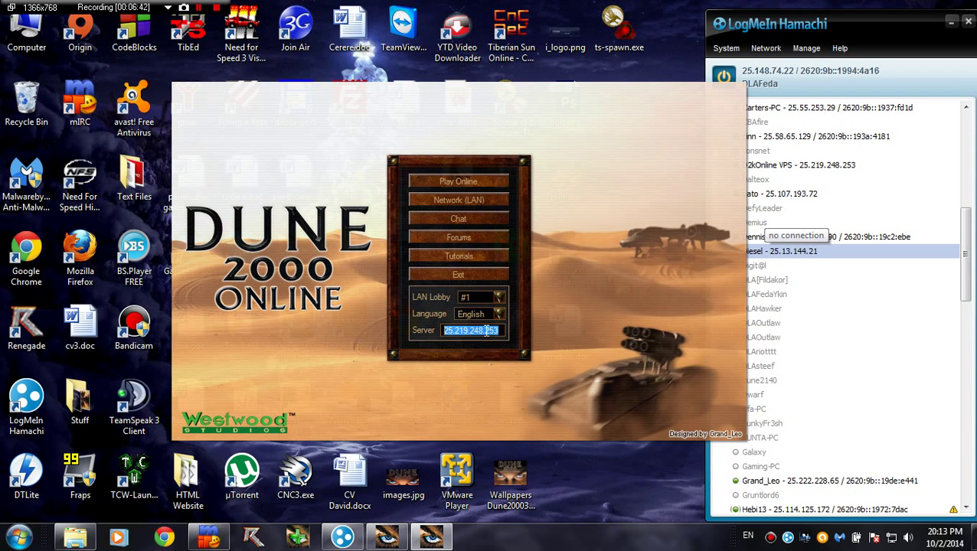
pyautogui.click(489, 331)
pyautogui.moveTo(574, 117); pyautogui.dragTo(525, 97)
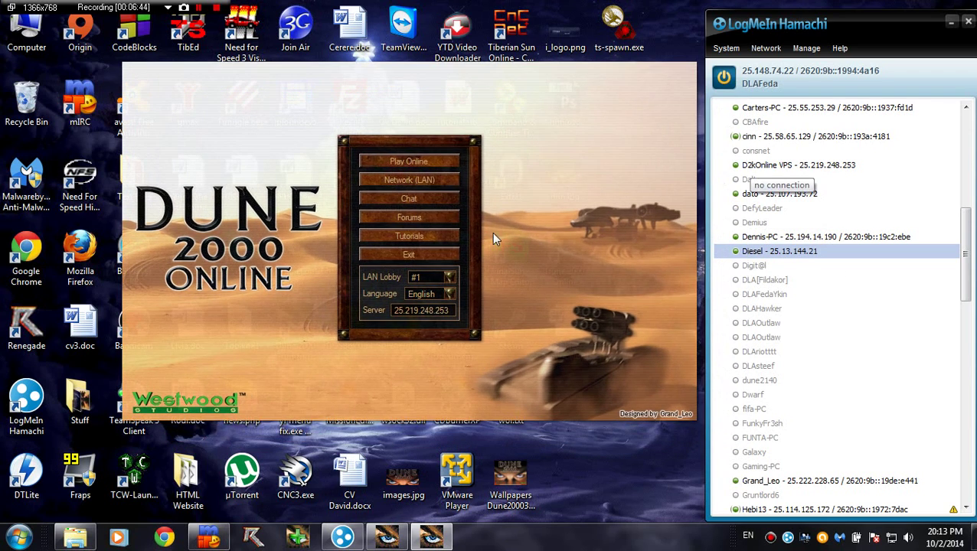
pyautogui.moveTo(455, 310); pyautogui.dragTo(411, 312)
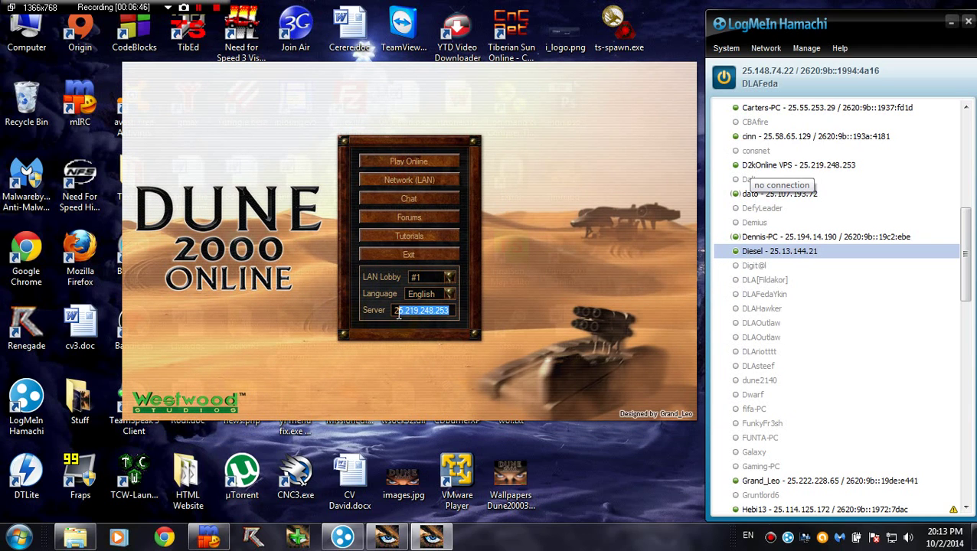
pyautogui.click(414, 310)
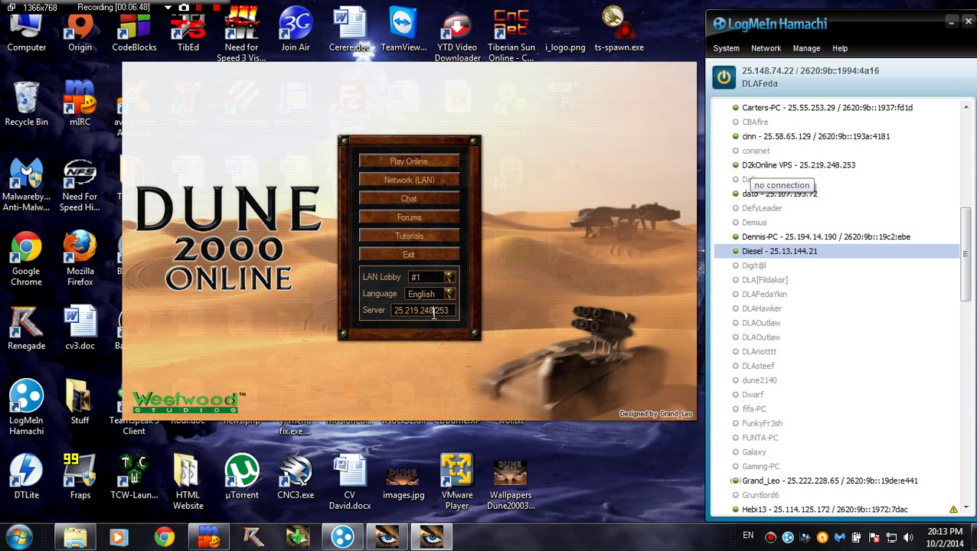
# - Find the D2kOnline VPS entry in the Hamachi network list to compare its address with the launcher's server
pyautogui.scroll(-10, 929, 334)
pyautogui.scroll(15, 953, 334)
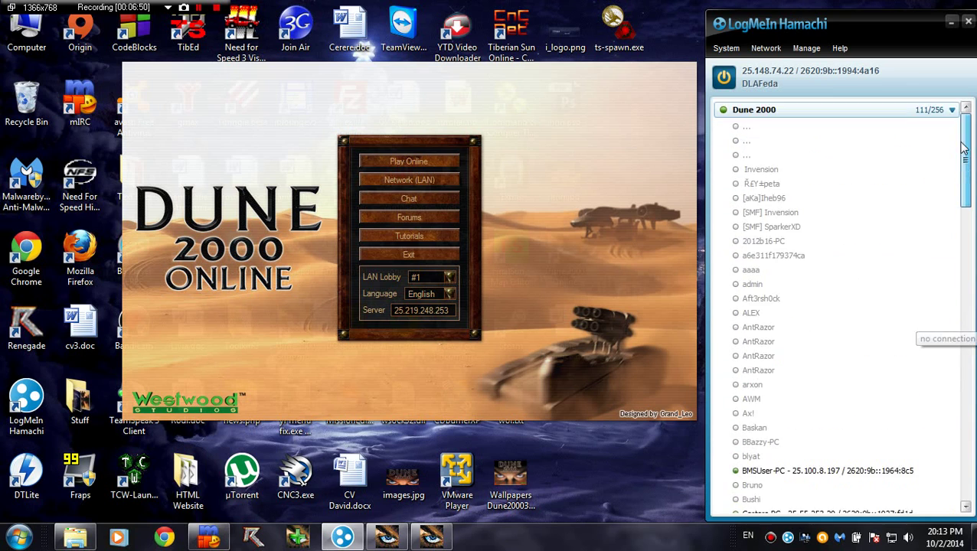
pyautogui.scroll(-2, 953, 334)
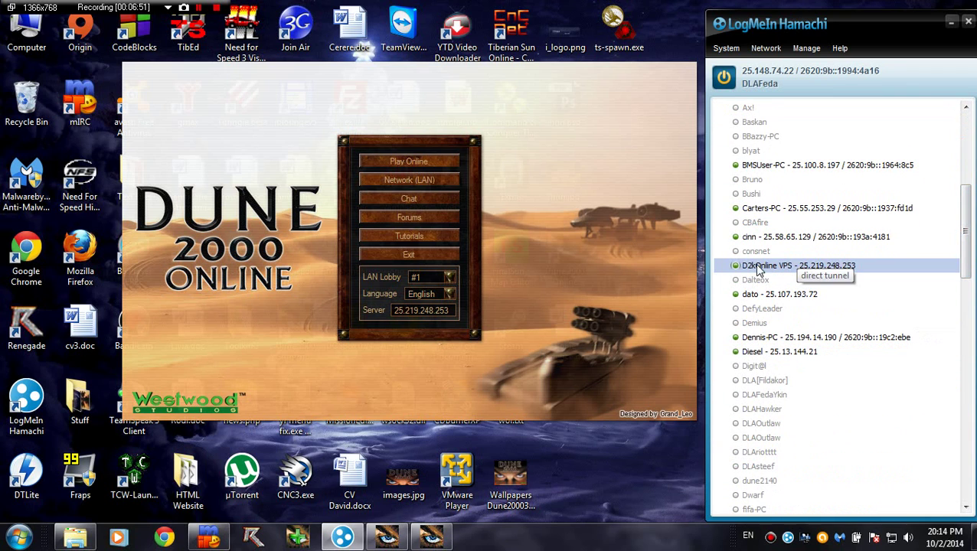
pyautogui.rightClick(775, 268)
pyautogui.click(758, 274)
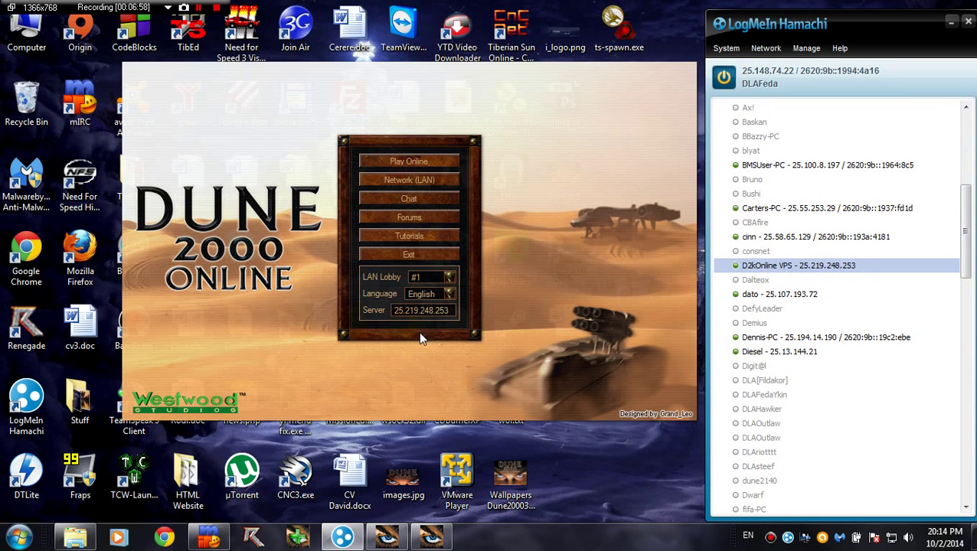
# - Review the language and LAN lobby choices in the launcher, keeping English and #1
pyautogui.click(450, 294)
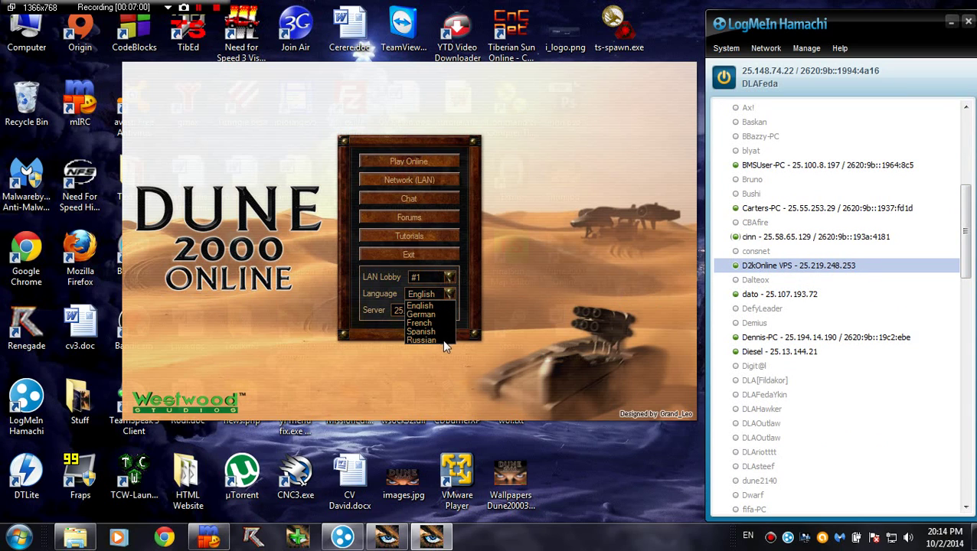
pyautogui.click(450, 294)
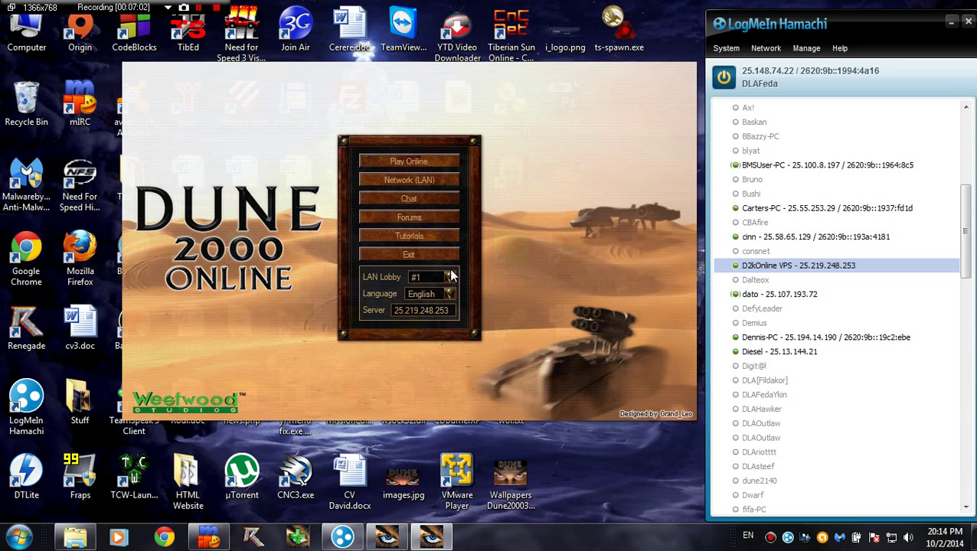
pyautogui.click(449, 276)
pyautogui.click(417, 286)
# - Launch the game for online play and choose an Internet multiplayer game
pyautogui.click(417, 162)
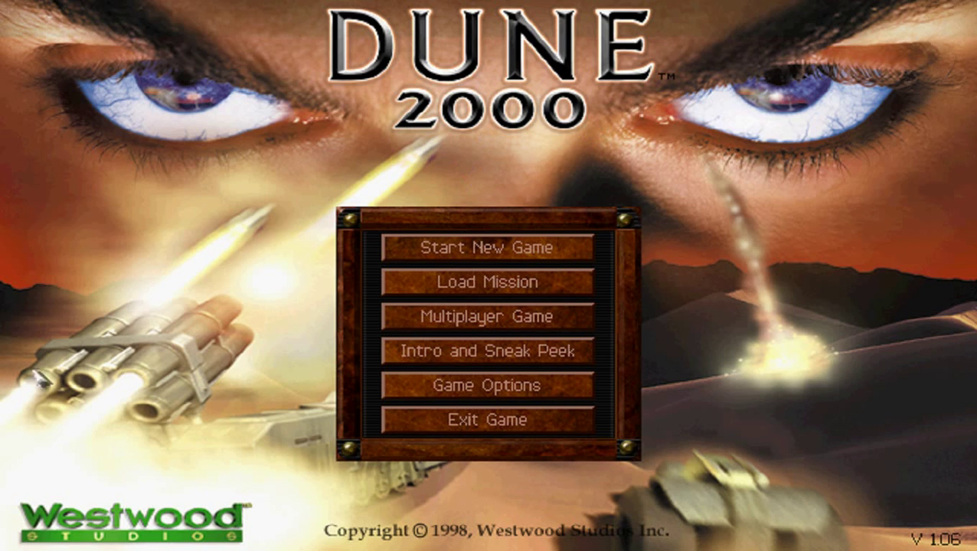
pyautogui.click(542, 317)
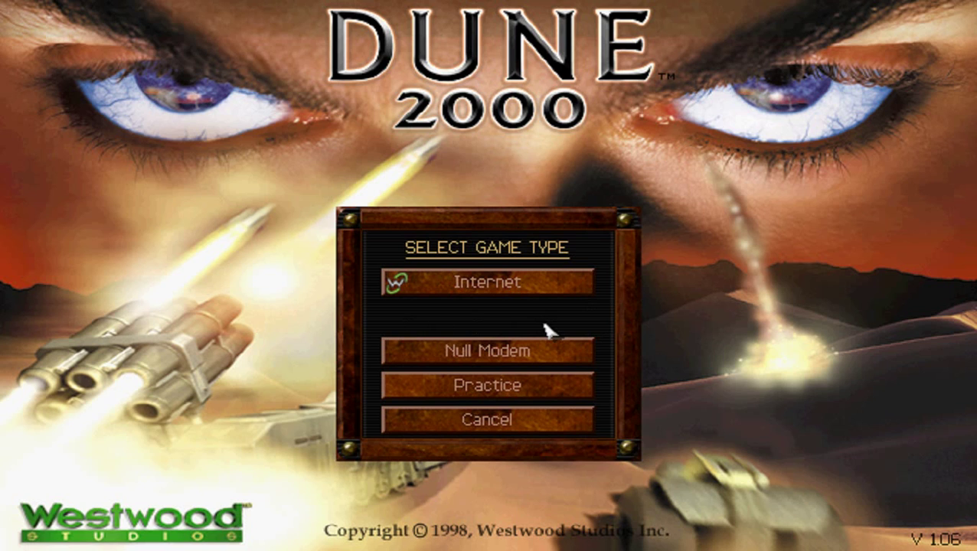
pyautogui.click(500, 296)
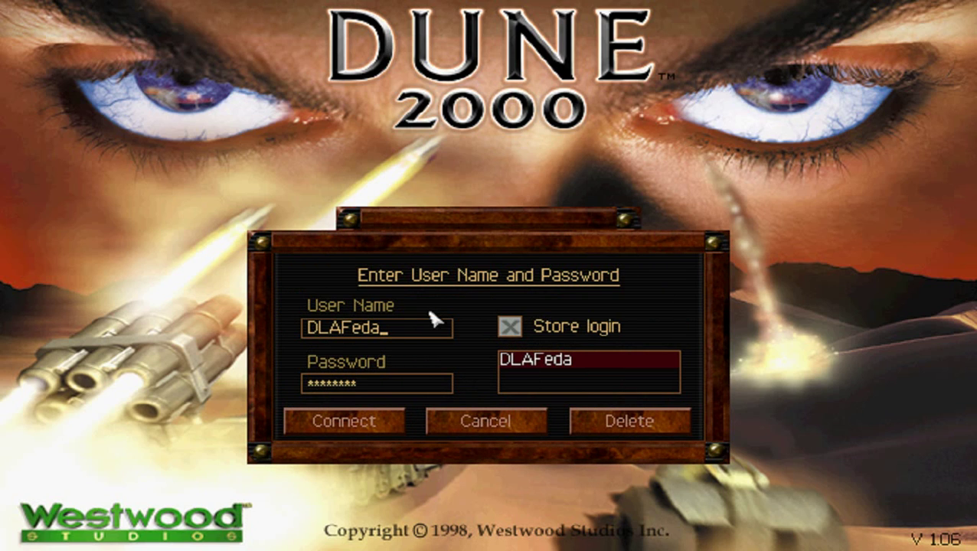
# - Replace the stored login with user name usertest, enter the account password and connect to the server
pyautogui.press('BackSpace')
pyautogui.press('BackSpace')
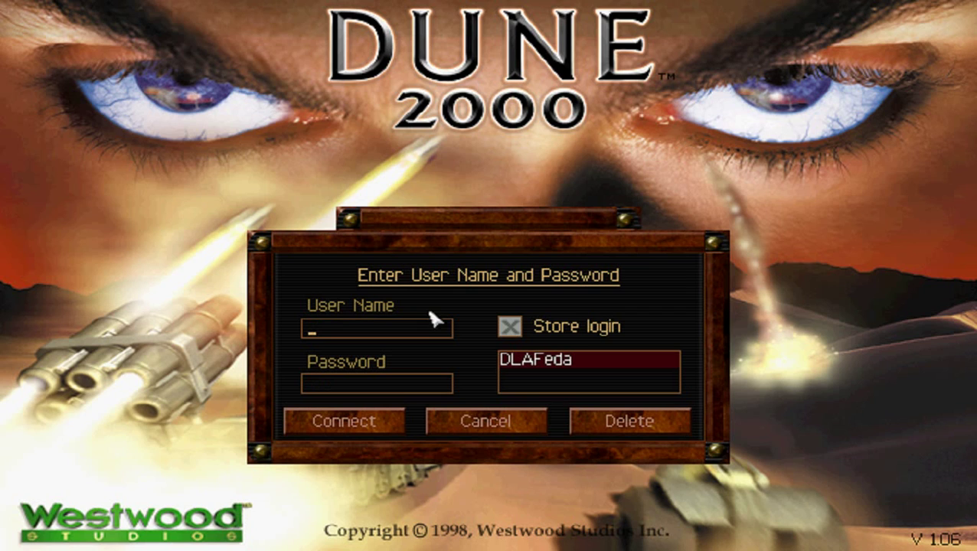
pyautogui.click(439, 389)
pyautogui.click(414, 328)
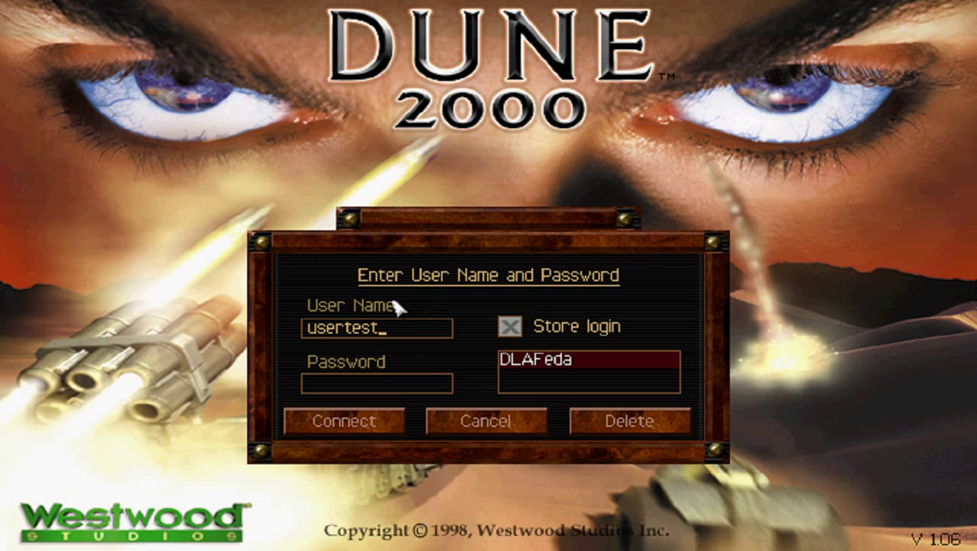
pyautogui.click(381, 389)
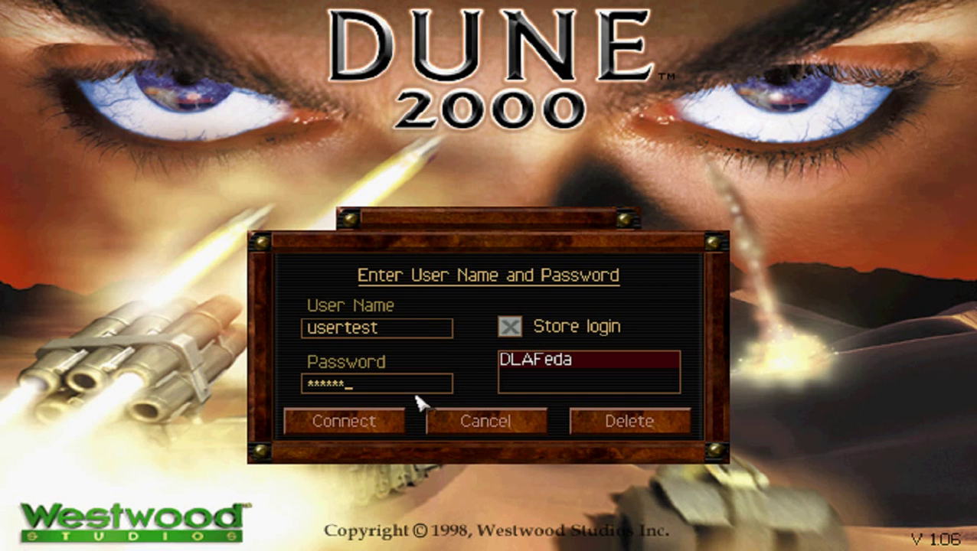
pyautogui.click(365, 423)
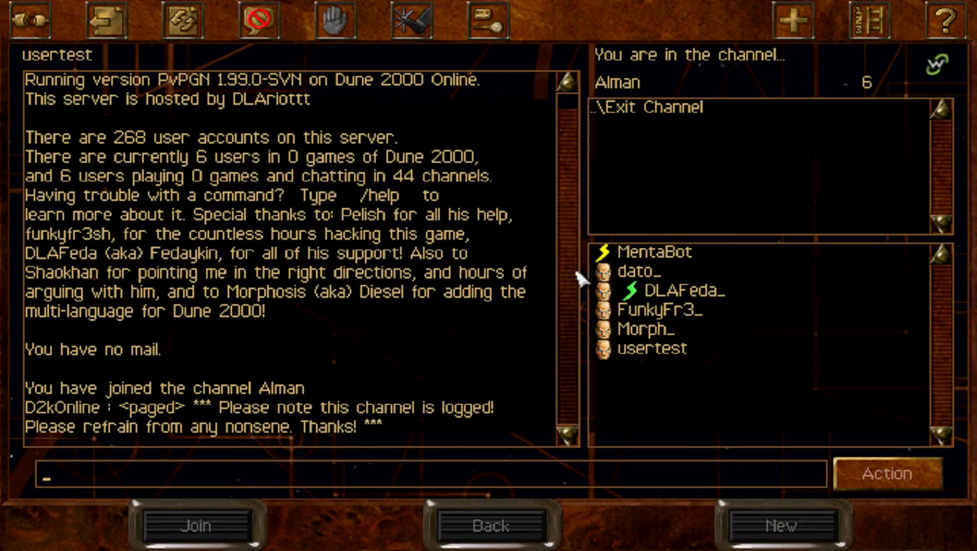
# - Read the server's welcome message from its beginning, leave the Alman channel for the Dune2000 Lobbies list and rejoin it
pyautogui.moveTo(575, 274); pyautogui.dragTo(579, 203)
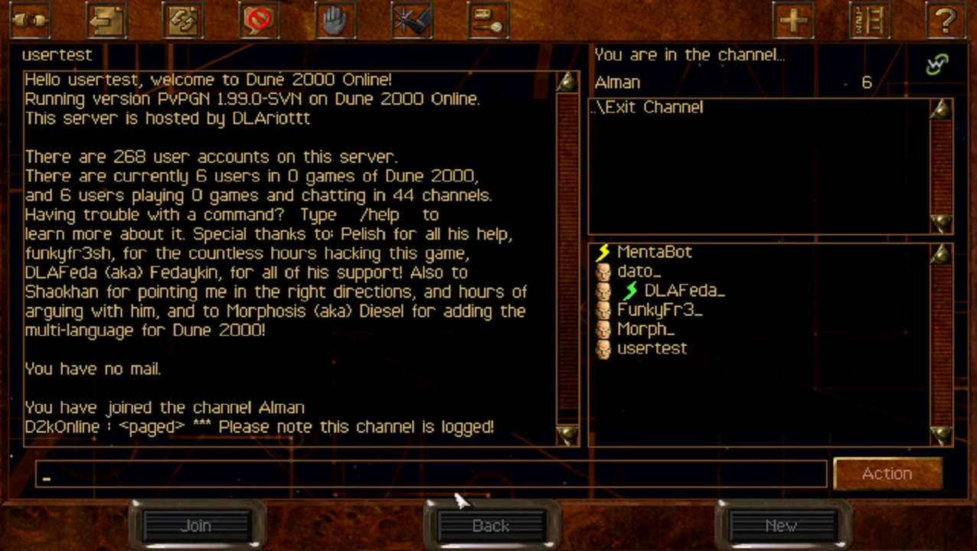
pyautogui.click(473, 527)
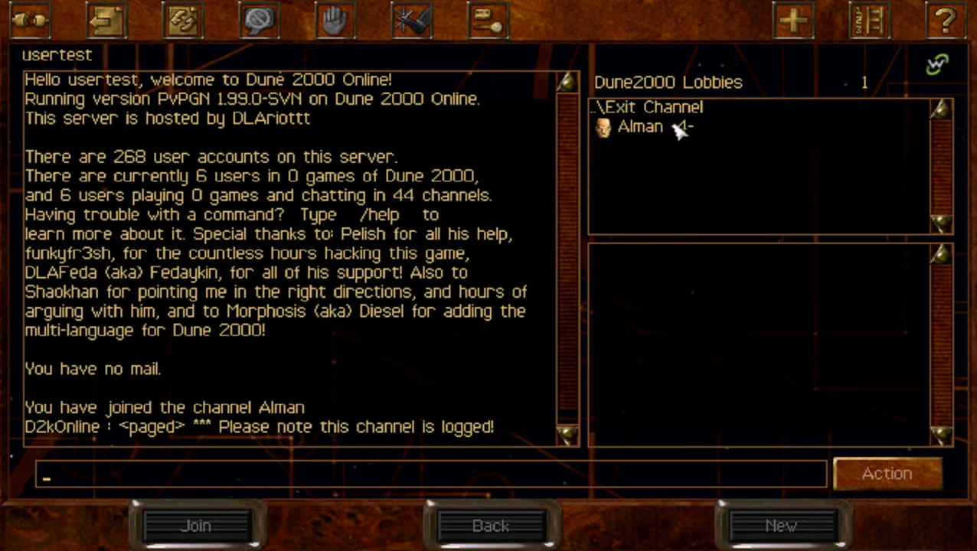
pyautogui.doubleClick(681, 127)
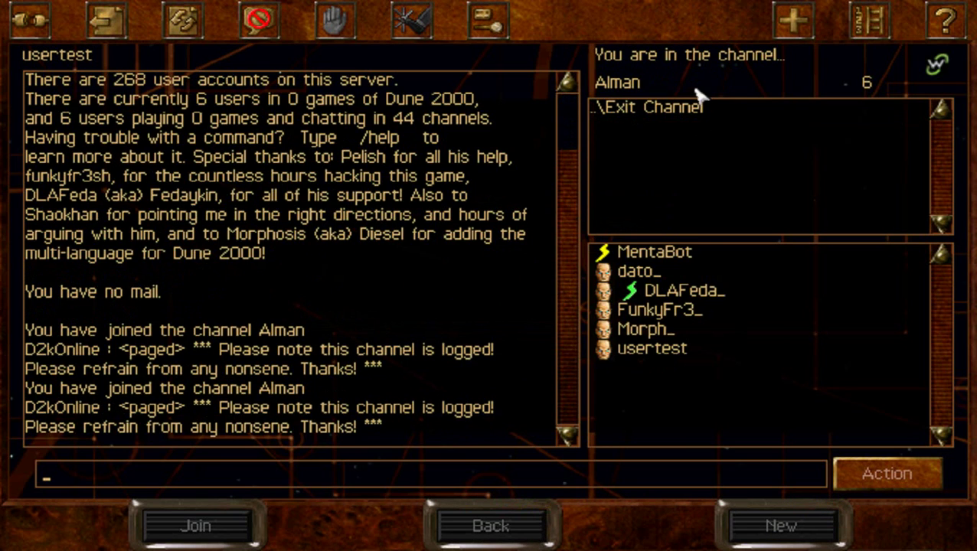
# - Back out of the Alman channel to the Super Channels list and highlight each channel category, ending on Official Chat Channels
pyautogui.doubleClick(693, 102)
pyautogui.doubleClick(683, 108)
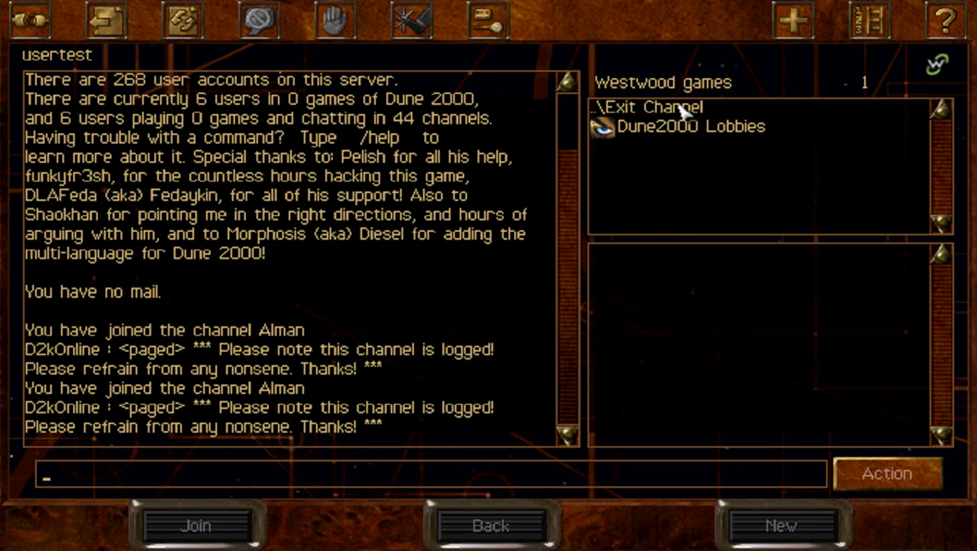
pyautogui.doubleClick(681, 111)
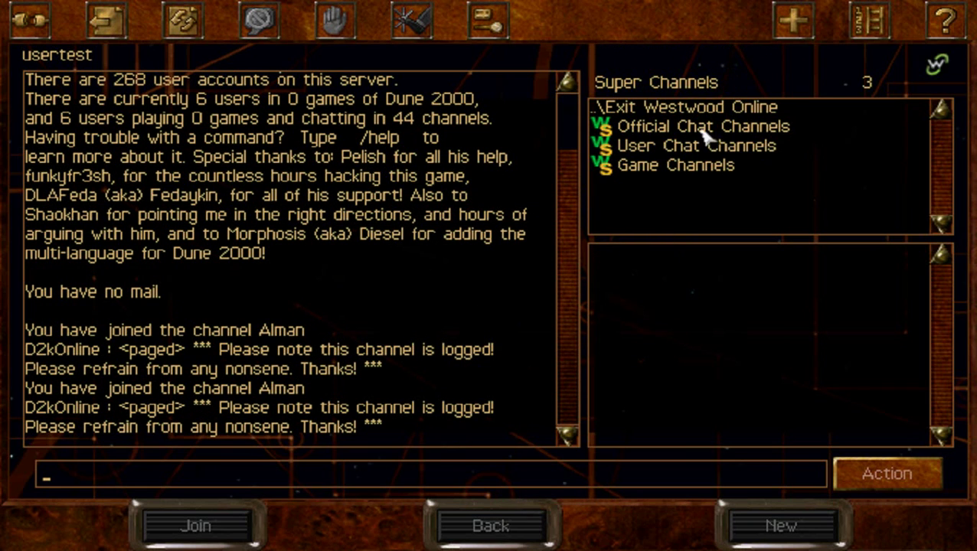
pyautogui.click(708, 166)
pyautogui.click(703, 146)
pyautogui.click(708, 128)
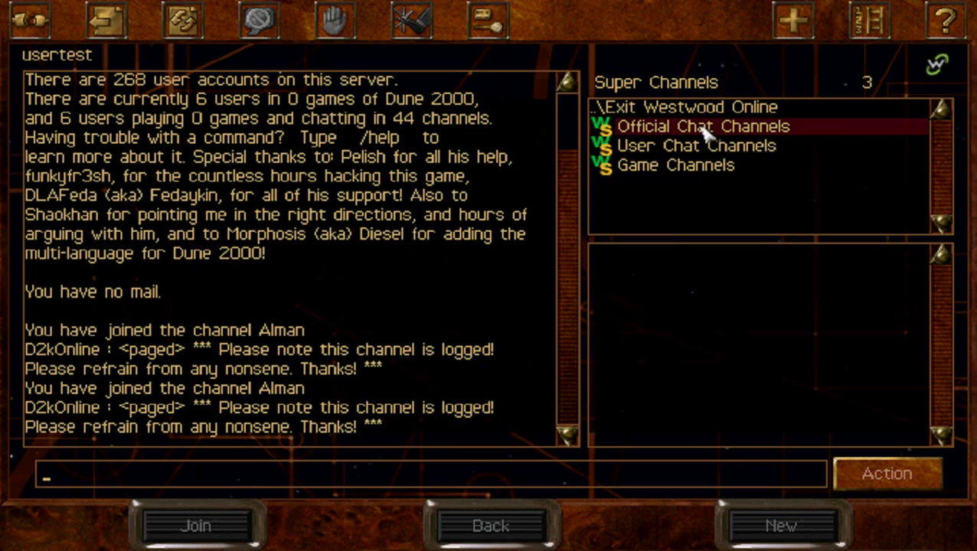
# - View the Official Chat Channels list, return to the Super Channels list and highlight the Official Chat Channels category
pyautogui.doubleClick(741, 131)
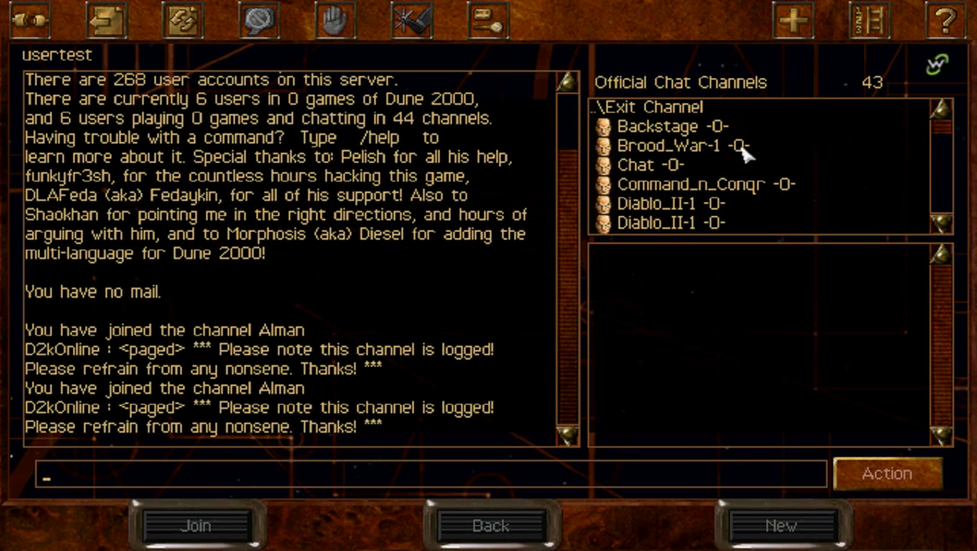
pyautogui.click(712, 204)
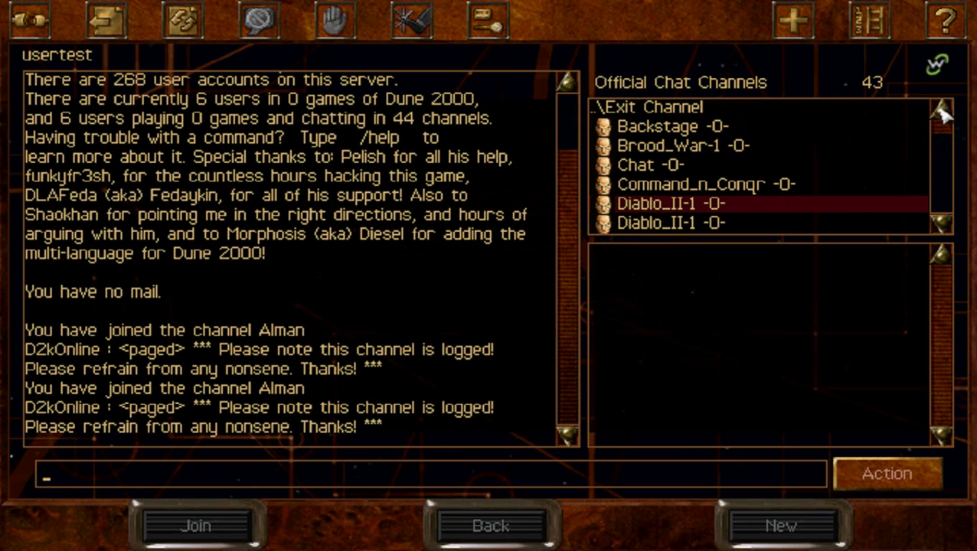
pyautogui.moveTo(942, 121)
pyautogui.mouseDown()
pyautogui.moveTo(941, 211)
pyautogui.moveTo(942, 130)
pyautogui.mouseUp()
pyautogui.doubleClick(670, 107)
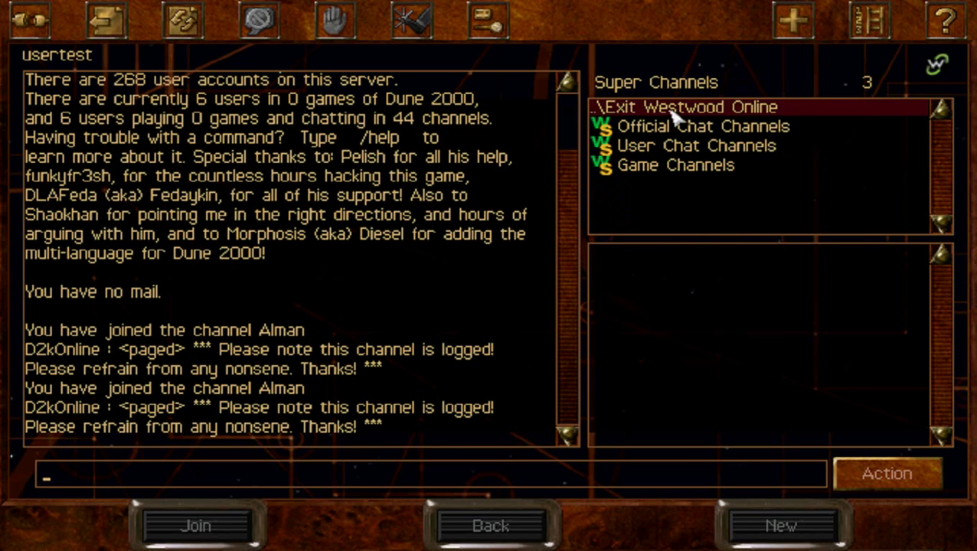
pyautogui.click(707, 128)
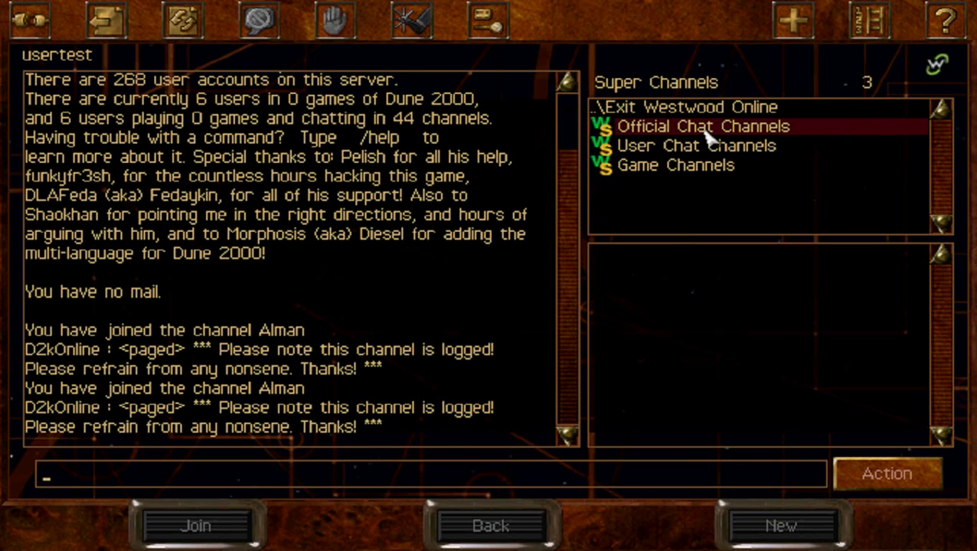
# - Open Game Channels, enter Dune2000 Lobbies and join the Alman channel
pyautogui.doubleClick(676, 168)
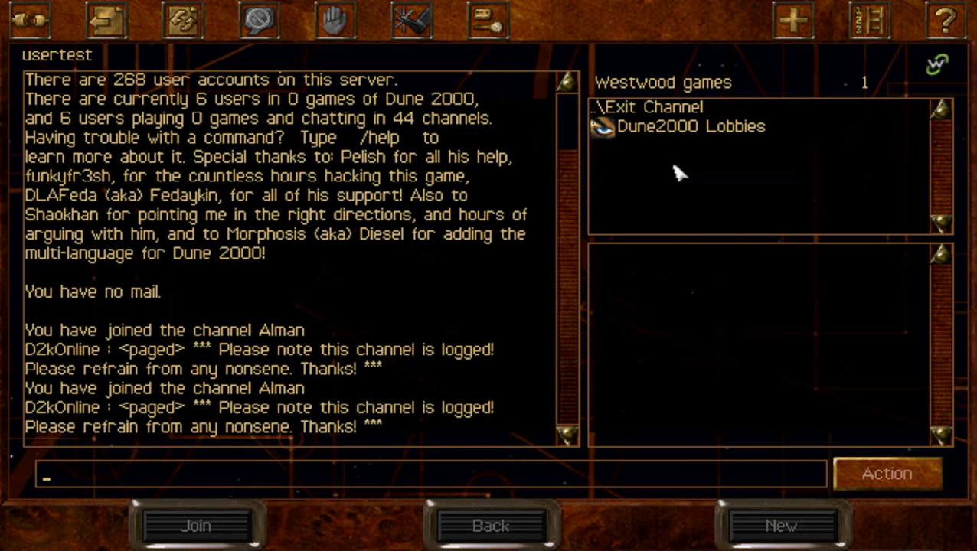
pyautogui.doubleClick(682, 127)
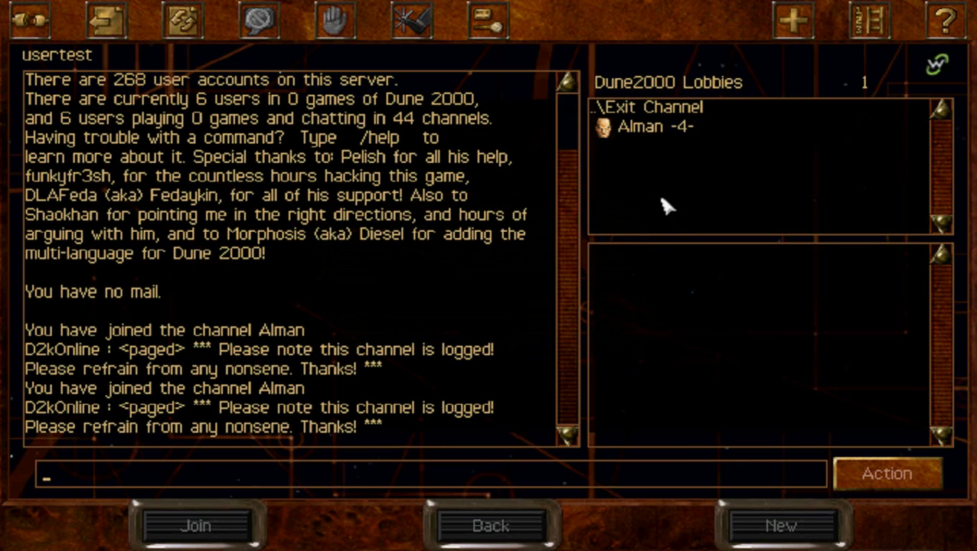
pyautogui.doubleClick(678, 126)
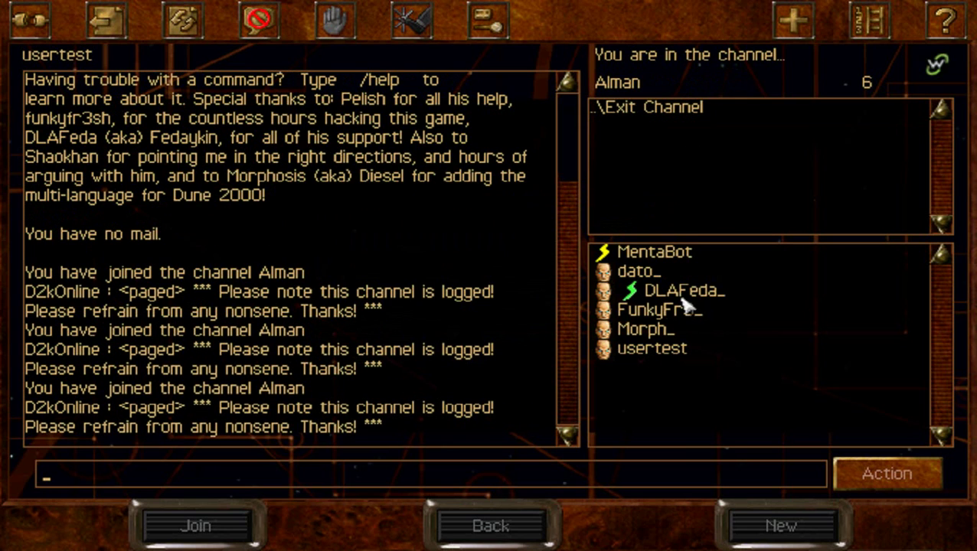
# - Send the private messages sdfewfer and ewfewfeferf to the channel member marked with a green lightning bolt, and deselect that member
pyautogui.click(653, 274)
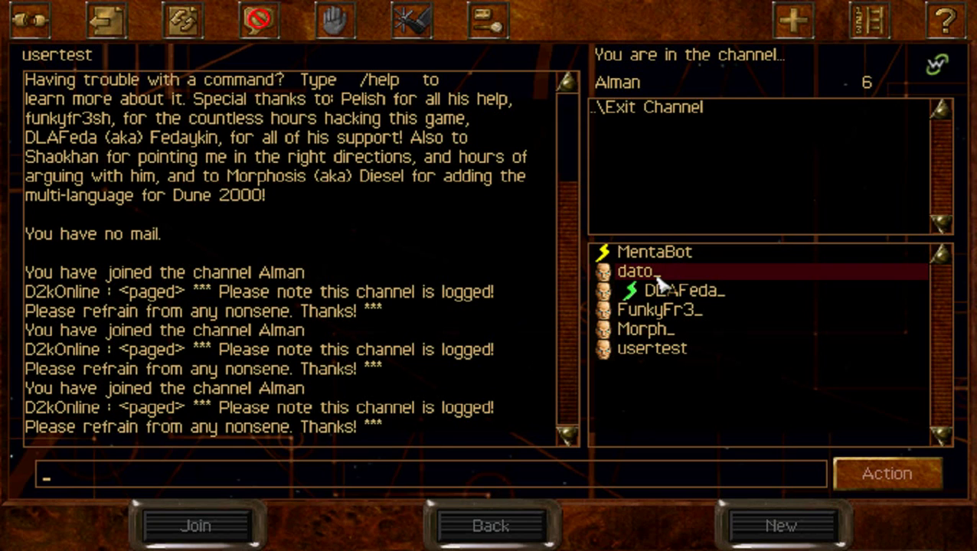
pyautogui.click(660, 293)
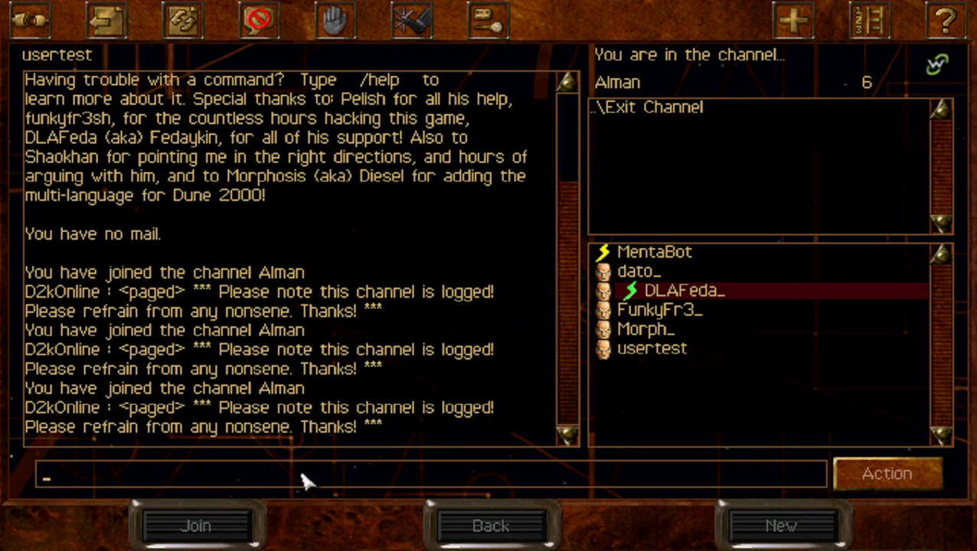
pyautogui.write('sdfewfer')
pyautogui.press('Return')
pyautogui.write('ewfewfeferf')
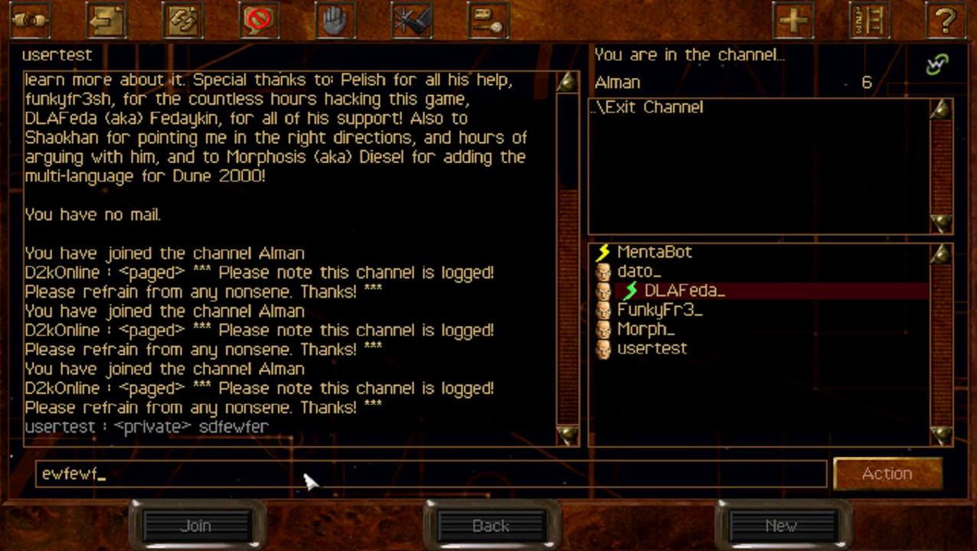
pyautogui.press('Return')
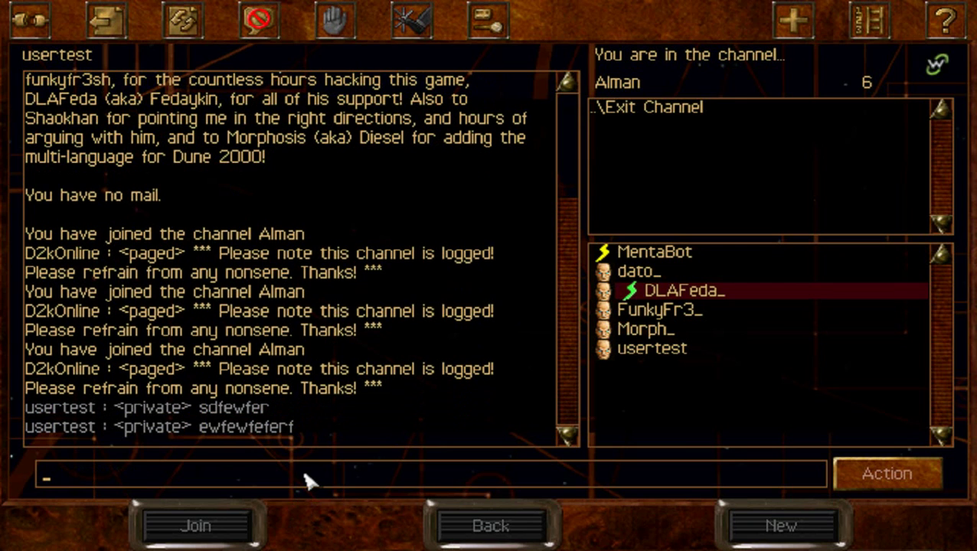
pyautogui.click(720, 295)
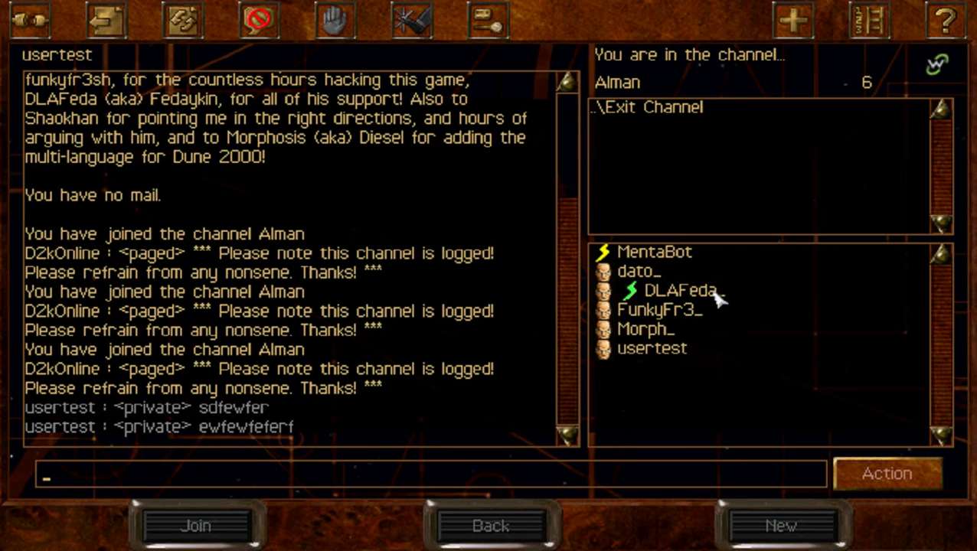
# - Toggle the Find, Page and shown-games settings in the Westwood Online options and restore each one before closing
pyautogui.click(792, 23)
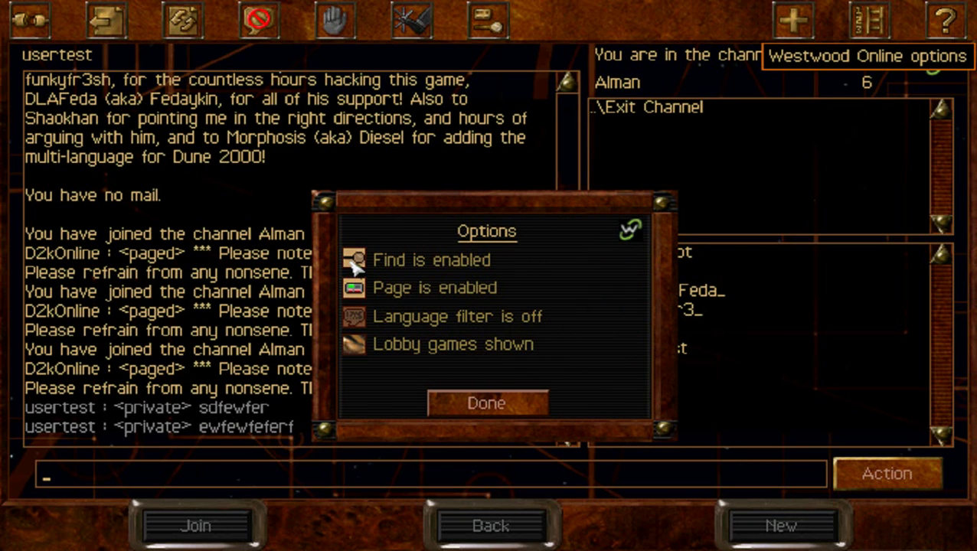
pyautogui.click(355, 264)
pyautogui.click(356, 268)
pyautogui.click(355, 288)
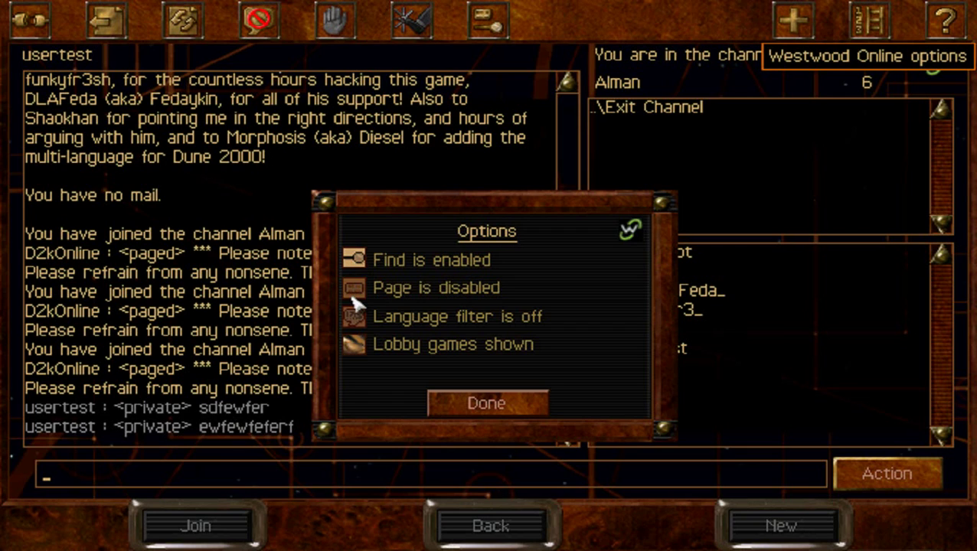
pyautogui.click(356, 295)
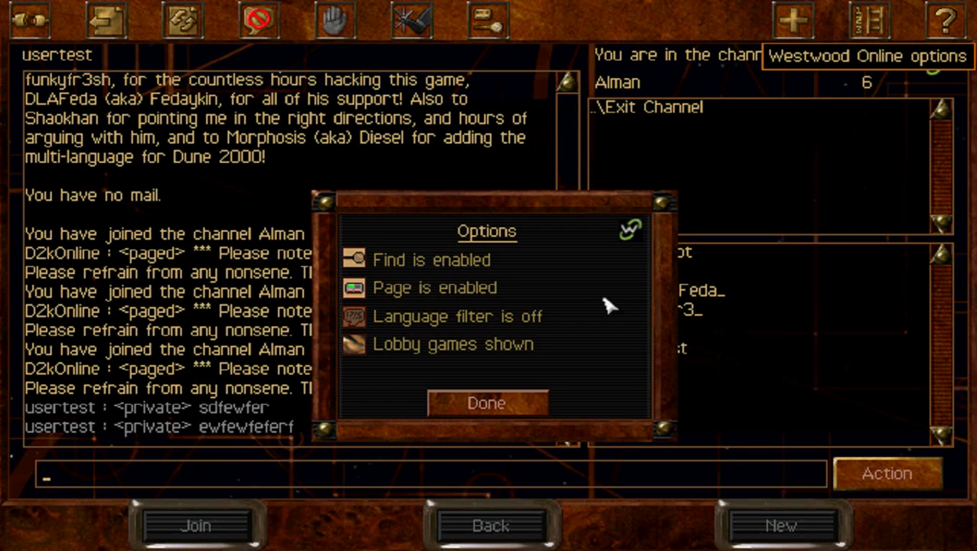
pyautogui.click(354, 345)
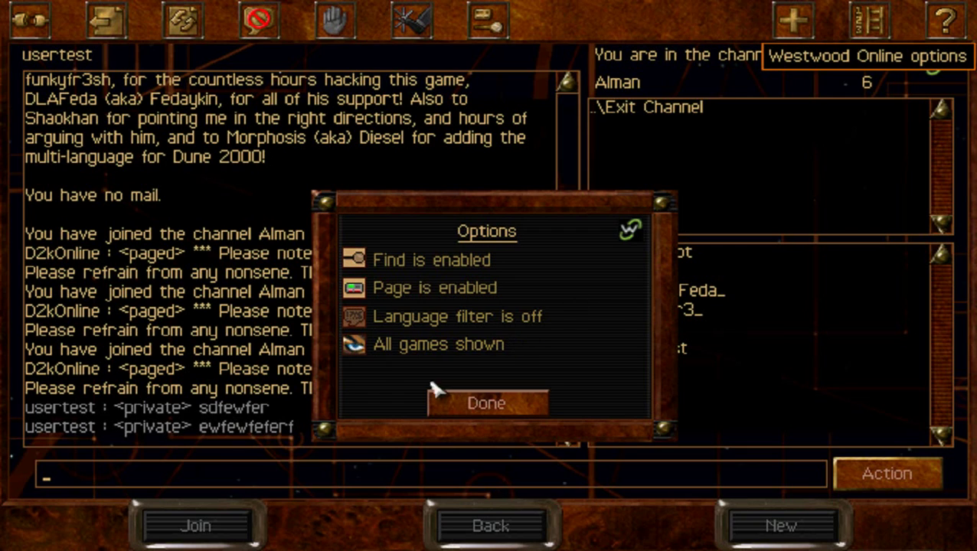
pyautogui.click(355, 353)
pyautogui.click(497, 404)
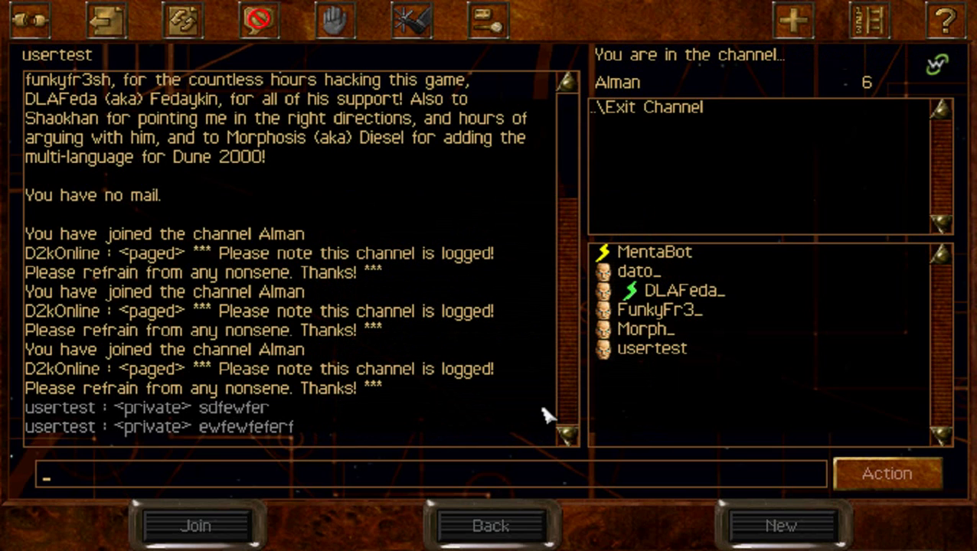
# - Request the Dune 2000 Ladder and the Westwood Online Help, declining to launch the internet browser each time
pyautogui.click(872, 22)
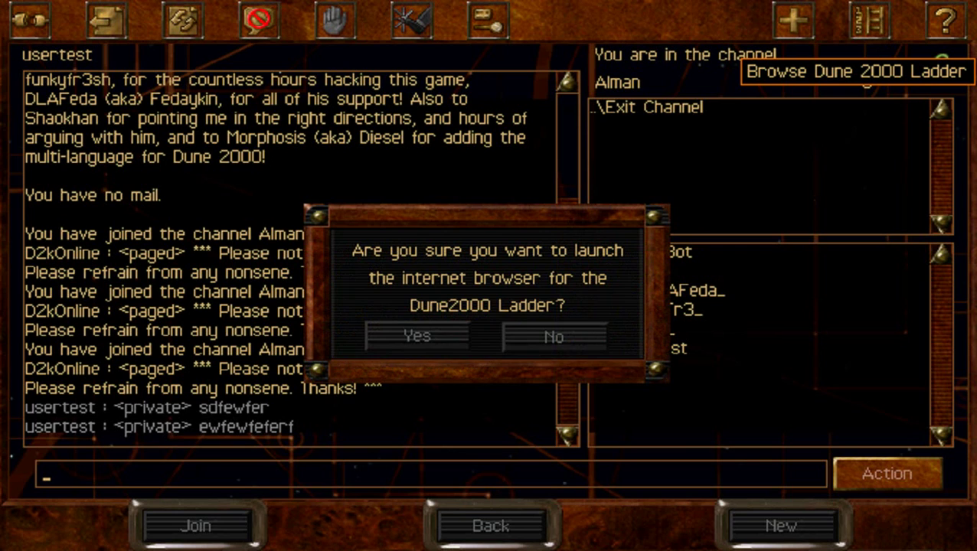
pyautogui.click(571, 344)
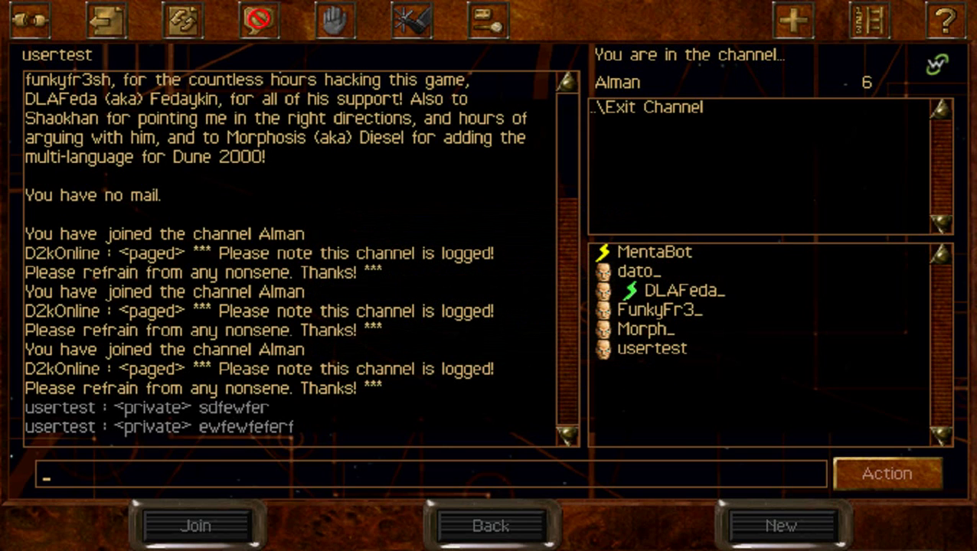
pyautogui.click(938, 26)
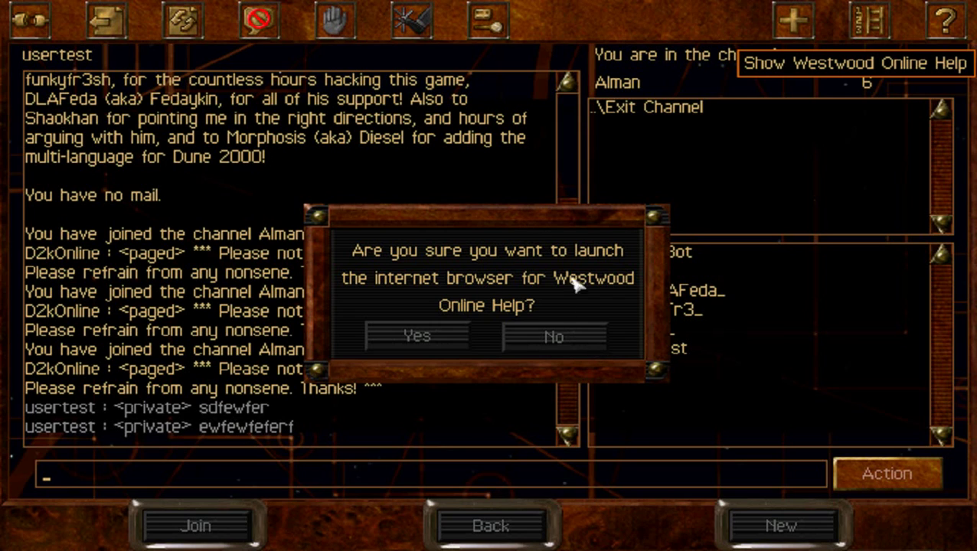
pyautogui.click(554, 337)
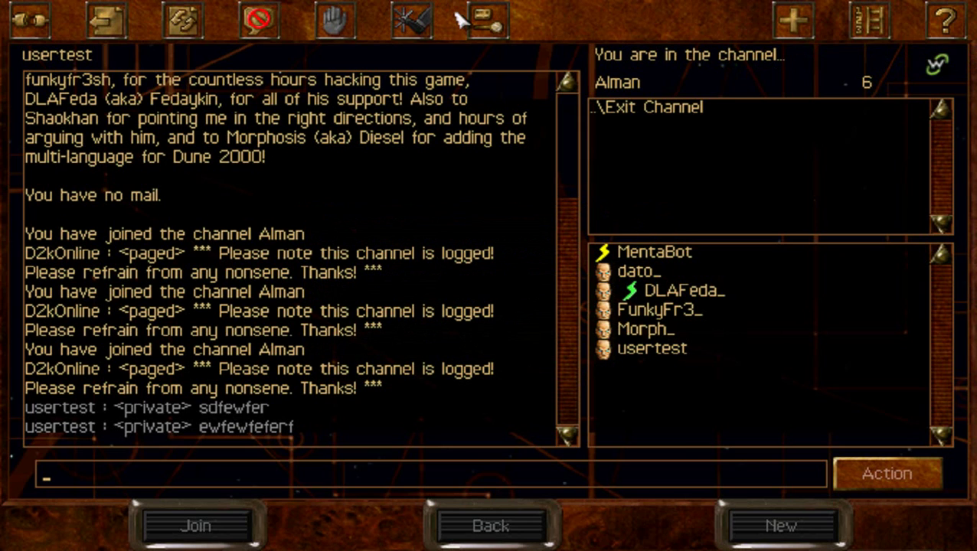
# - Try to page a channel member with the message hi, and close the Find/Page User dialog
pyautogui.click(492, 23)
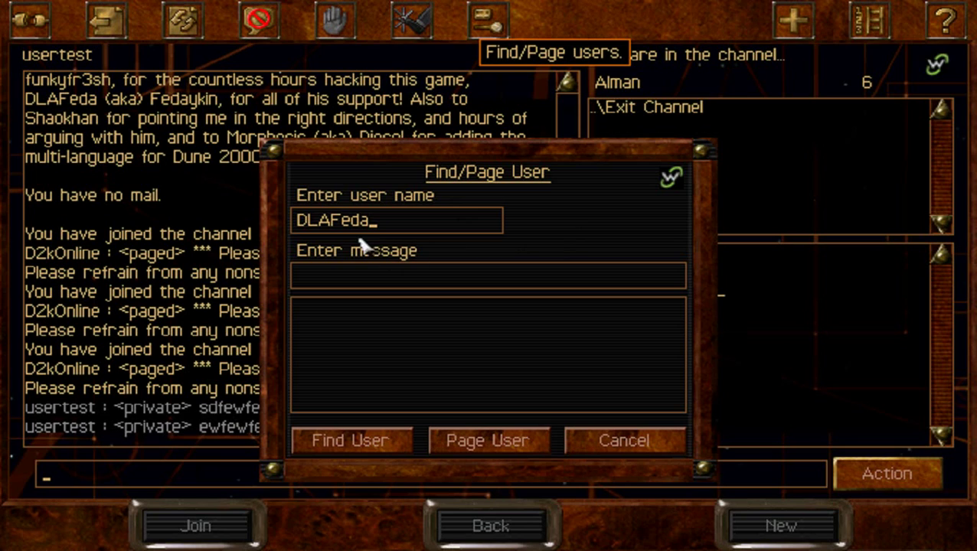
pyautogui.click(380, 282)
pyautogui.click(476, 444)
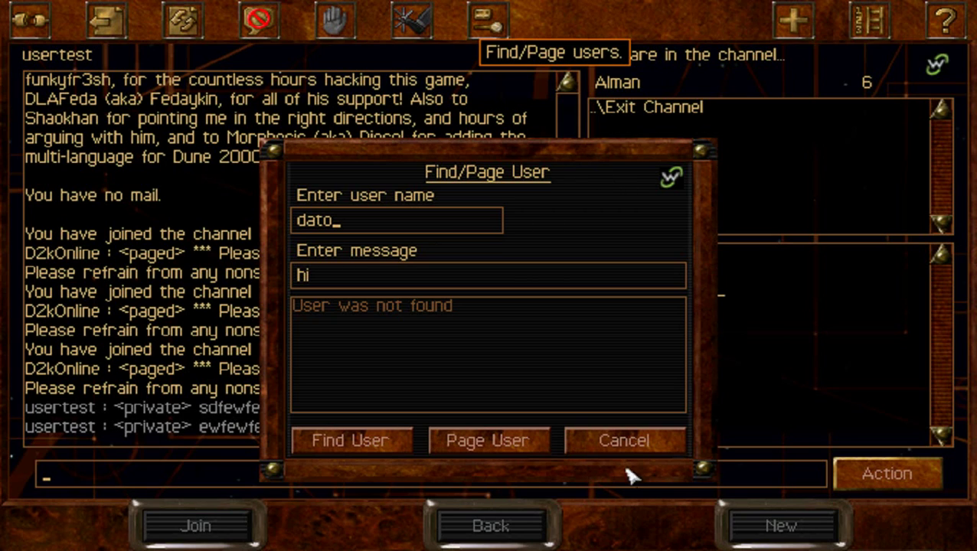
pyautogui.click(632, 444)
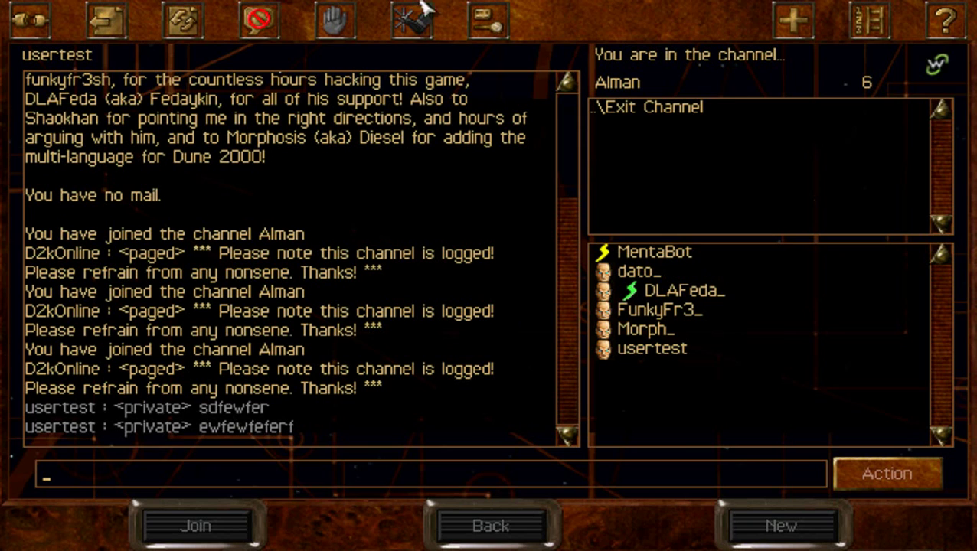
# - Page MentaBot with the message hi, look up which channel it is in and close the Find/Page User dialog
pyautogui.click(477, 29)
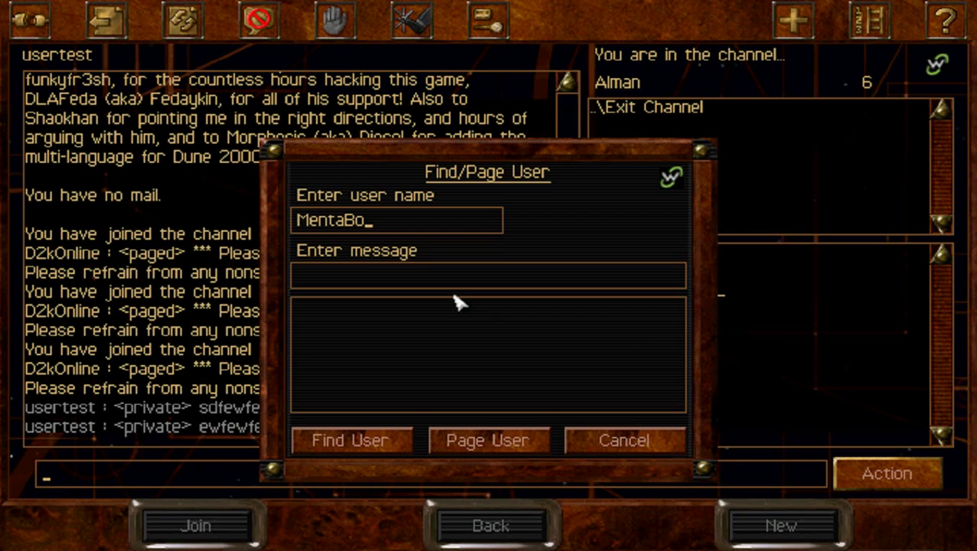
pyautogui.write('t')
pyautogui.click(437, 283)
pyautogui.write('hi')
pyautogui.click(528, 430)
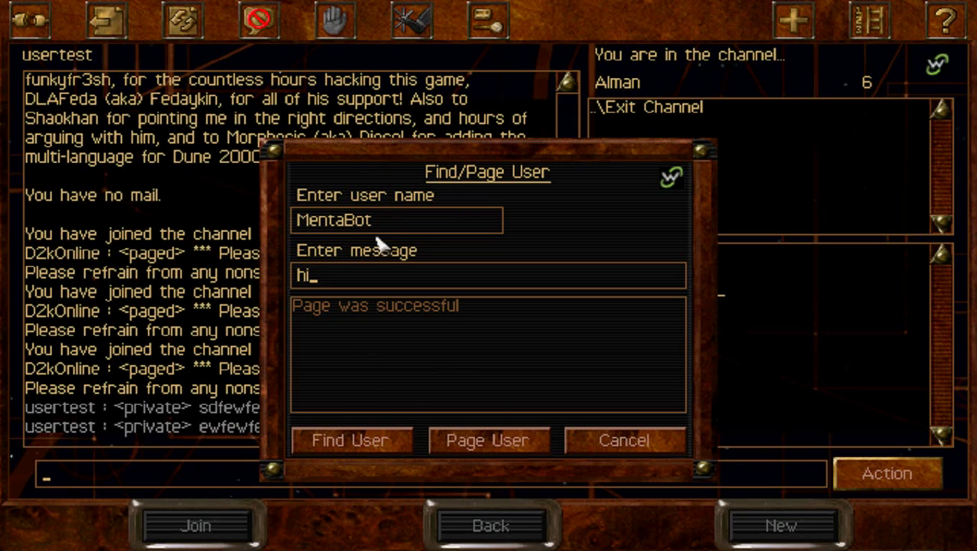
pyautogui.click(376, 443)
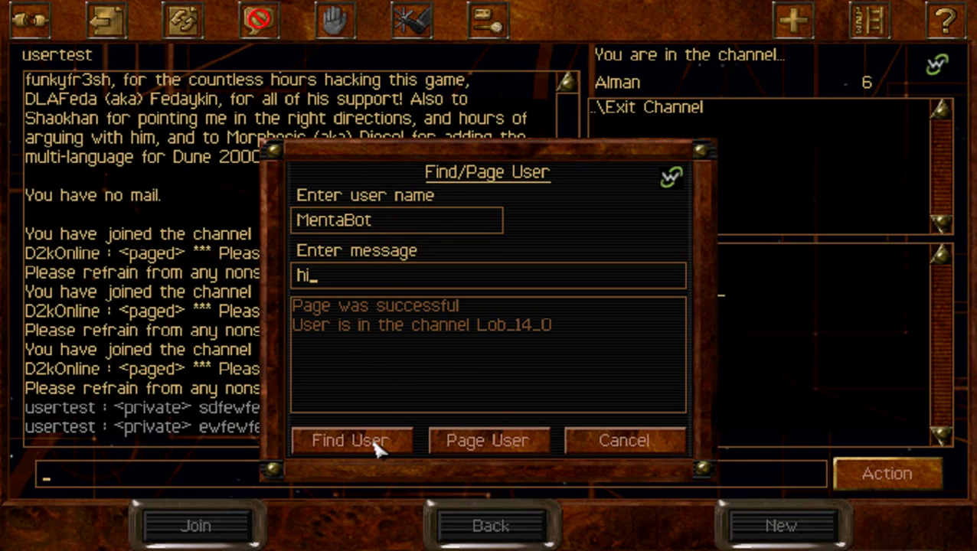
pyautogui.click(385, 223)
pyautogui.click(645, 442)
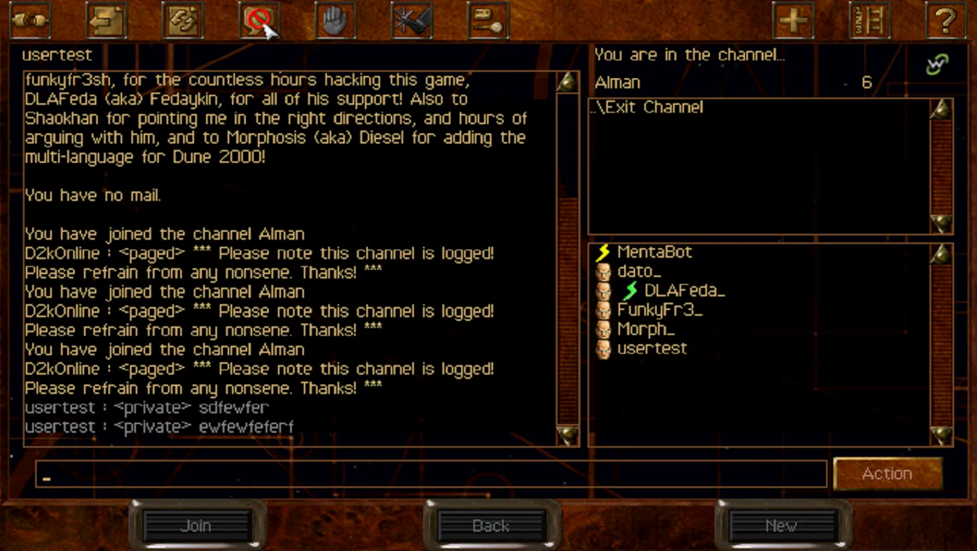
pyautogui.click(187, 20)
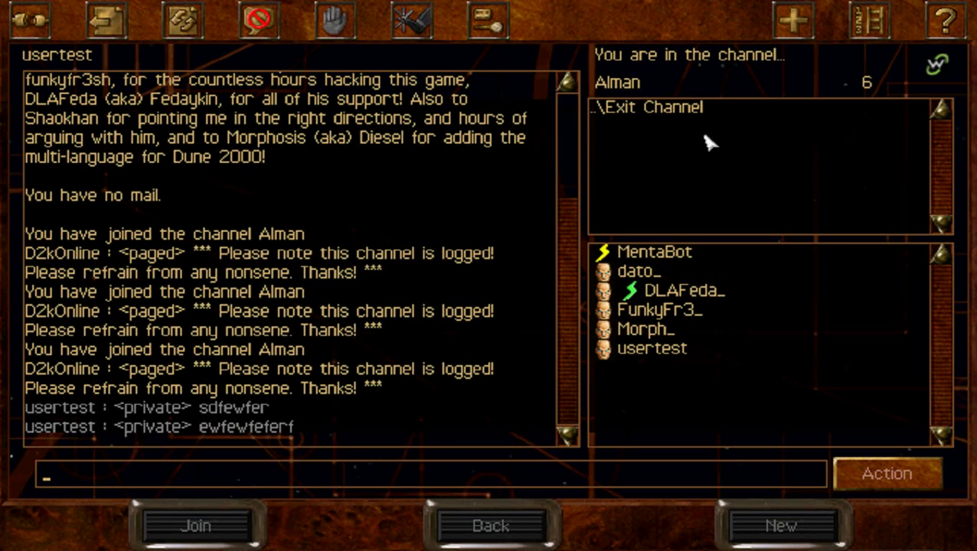
pyautogui.click(193, 33)
# - Look at the private game password prompt without using it, and host a new public Tournament game for 2 players
pyautogui.click(801, 532)
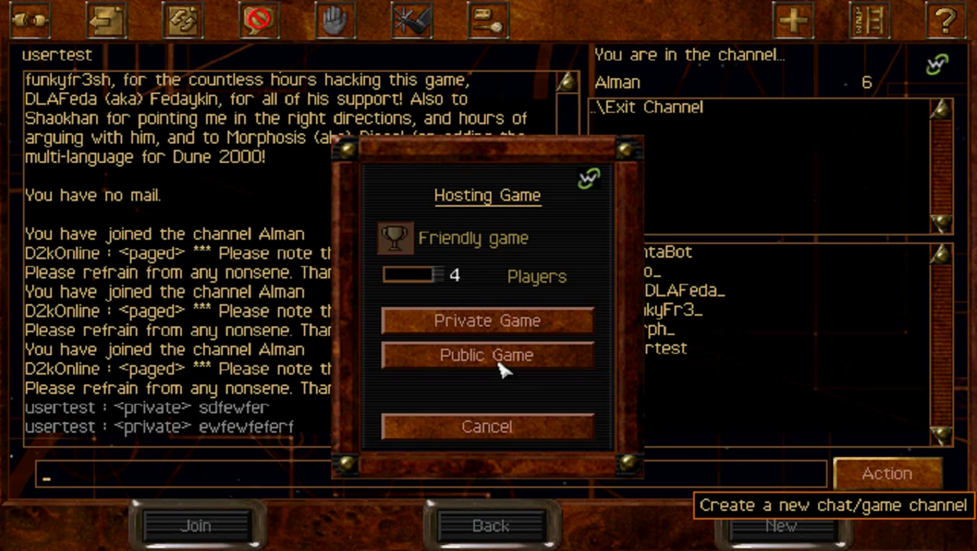
pyautogui.click(492, 317)
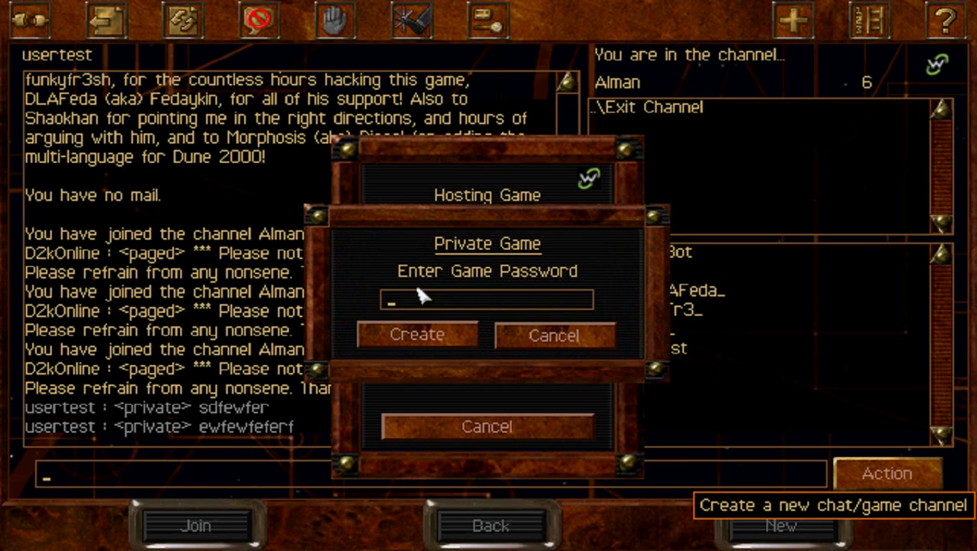
pyautogui.click(554, 352)
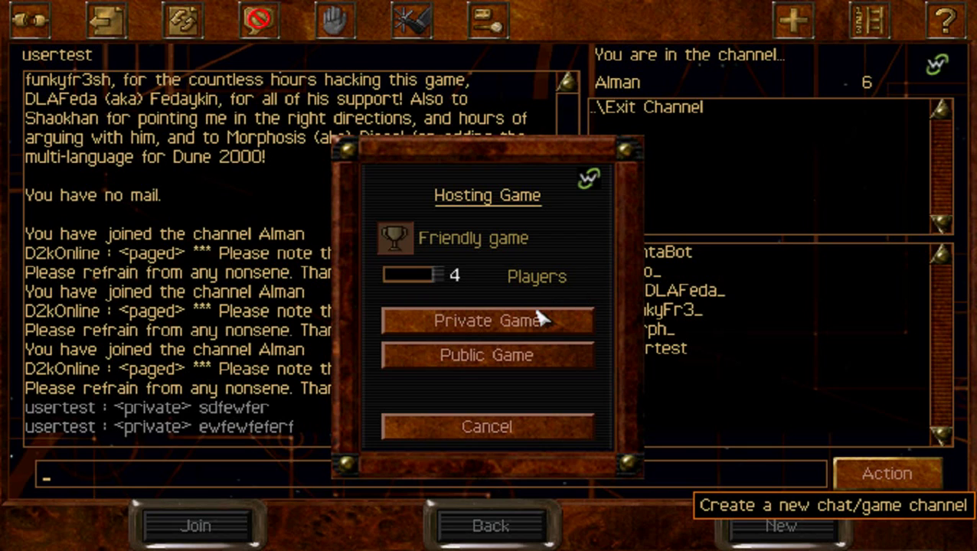
pyautogui.click(402, 242)
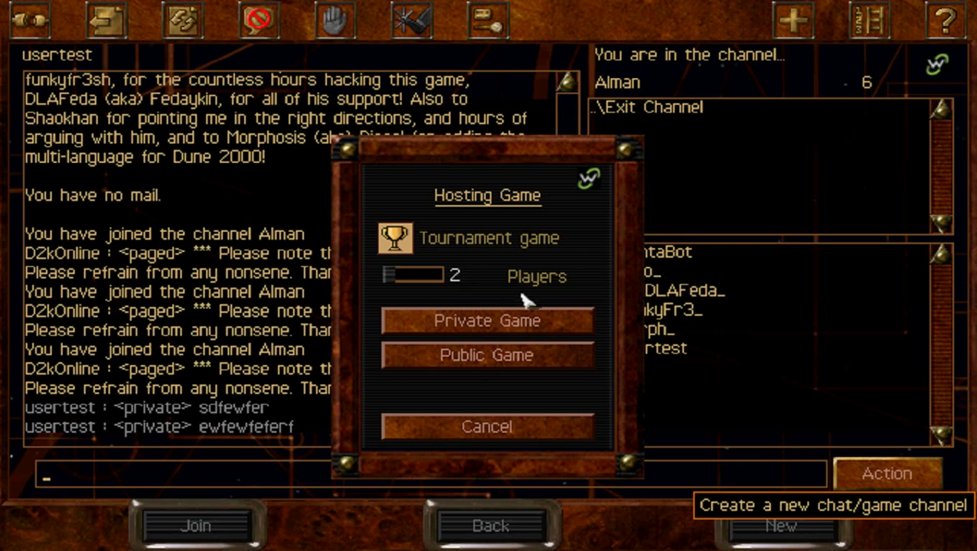
pyautogui.click(488, 357)
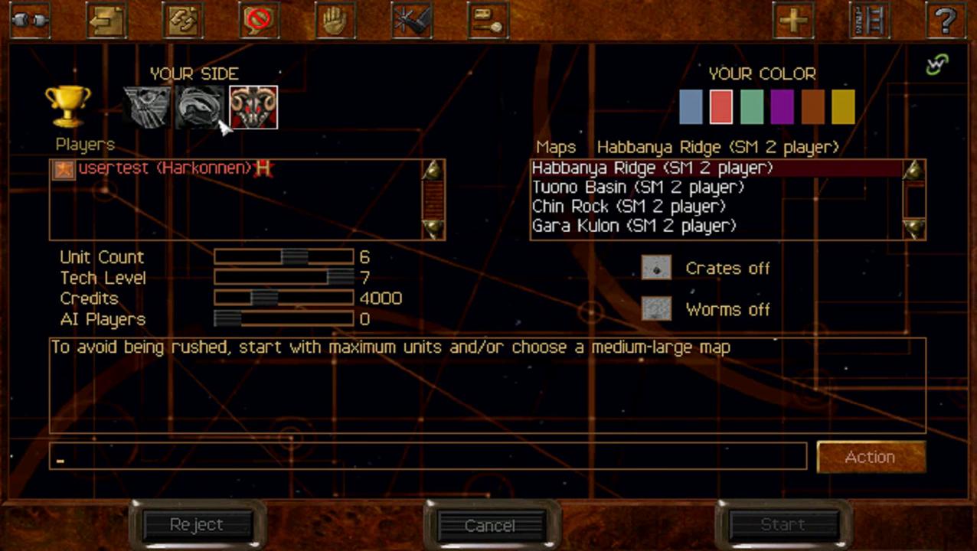
# - Try the available houses in the game setup and choose Ordos as the player's side
pyautogui.click(188, 119)
pyautogui.click(167, 116)
pyautogui.click(211, 107)
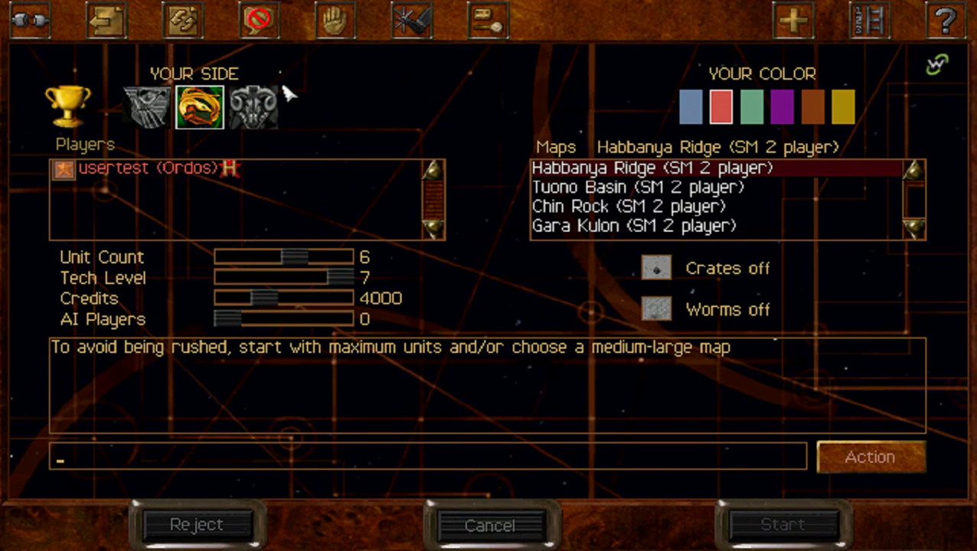
# - Try the Atreides, Ordos and Harkonnen houses in the game setup and choose Harkonnen as the player's side
pyautogui.click(253, 109)
pyautogui.click(201, 111)
pyautogui.click(150, 111)
pyautogui.click(200, 113)
pyautogui.click(238, 119)
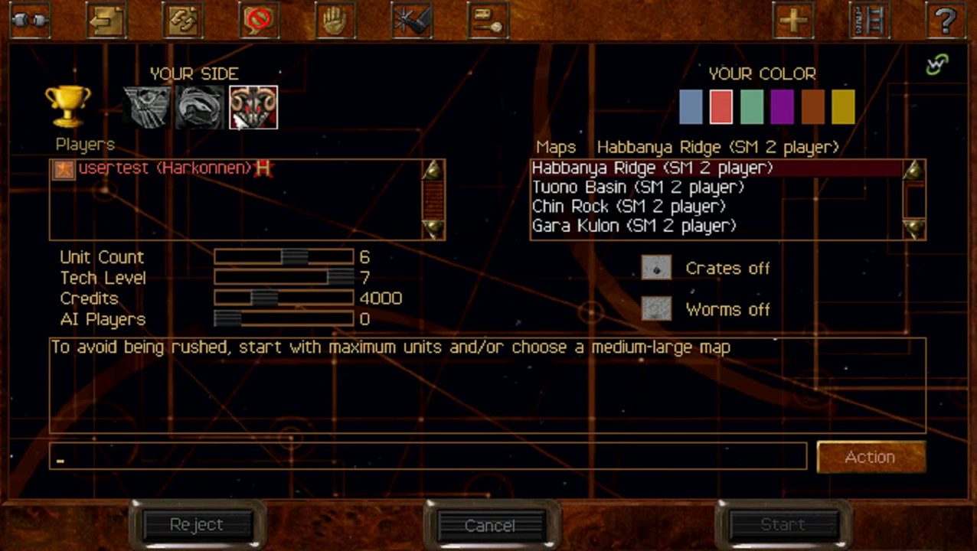
pyautogui.click(202, 114)
pyautogui.click(164, 119)
pyautogui.click(215, 118)
pyautogui.click(251, 116)
# - Try the brown, purple and yellow player colors in the game setup and choose purple
pyautogui.click(813, 107)
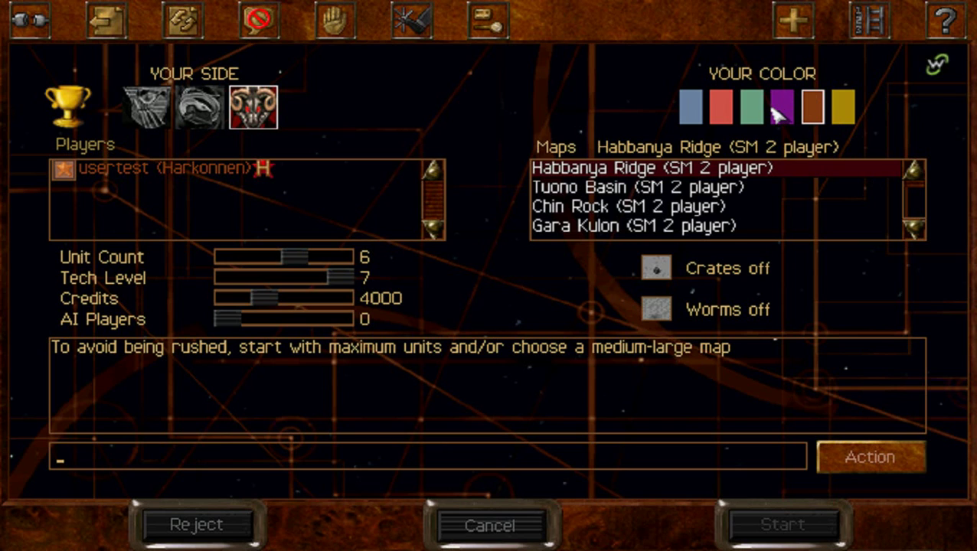
pyautogui.click(780, 111)
pyautogui.click(843, 111)
pyautogui.click(811, 106)
pyautogui.click(788, 113)
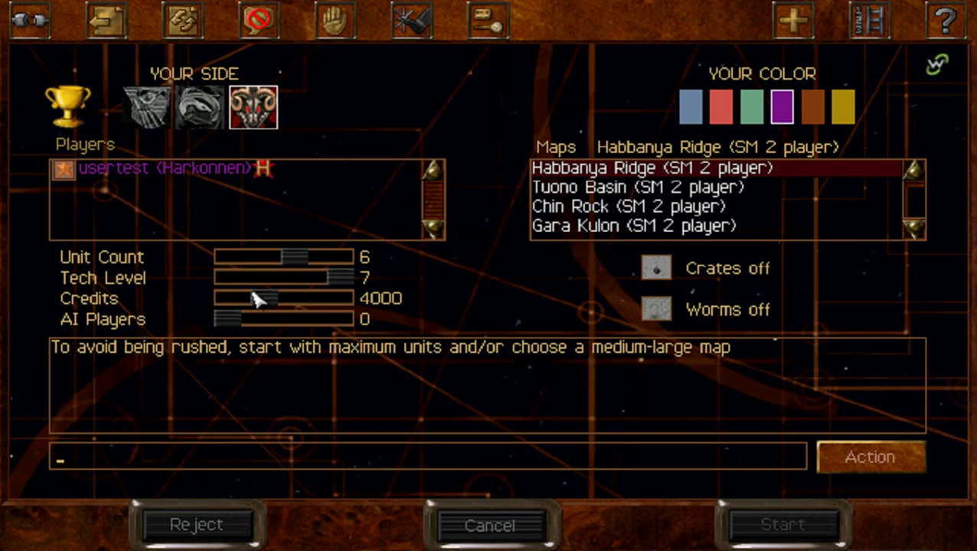
# - Set the hosted game's credits to 7000 and unit count to 10, and look through the list of available maps
pyautogui.click(280, 298)
pyautogui.click(322, 257)
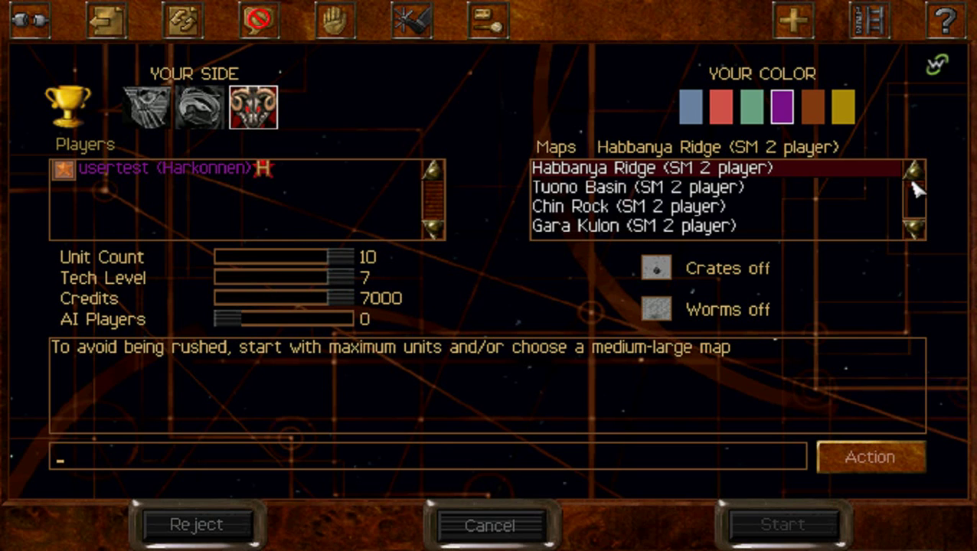
pyautogui.scroll(-5, 913, 190)
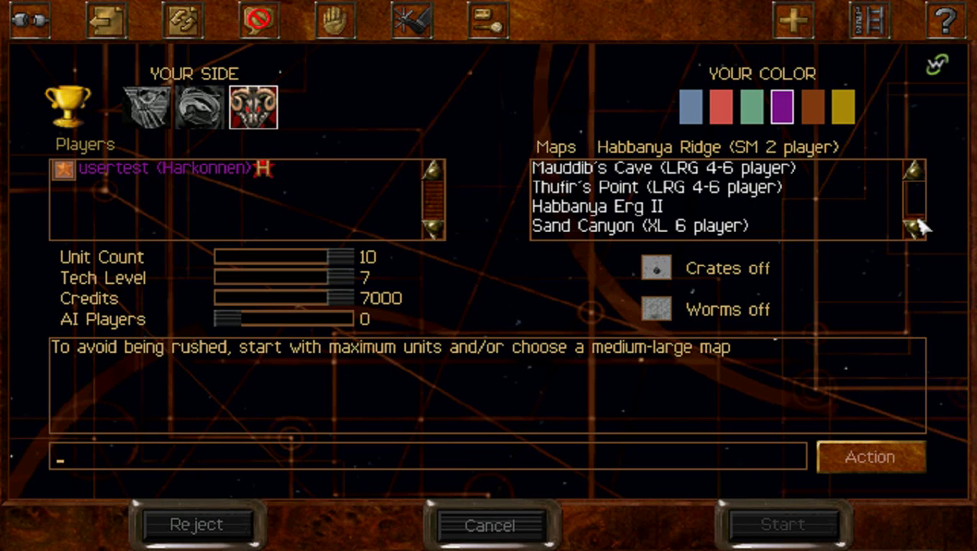
pyautogui.scroll(5, 921, 207)
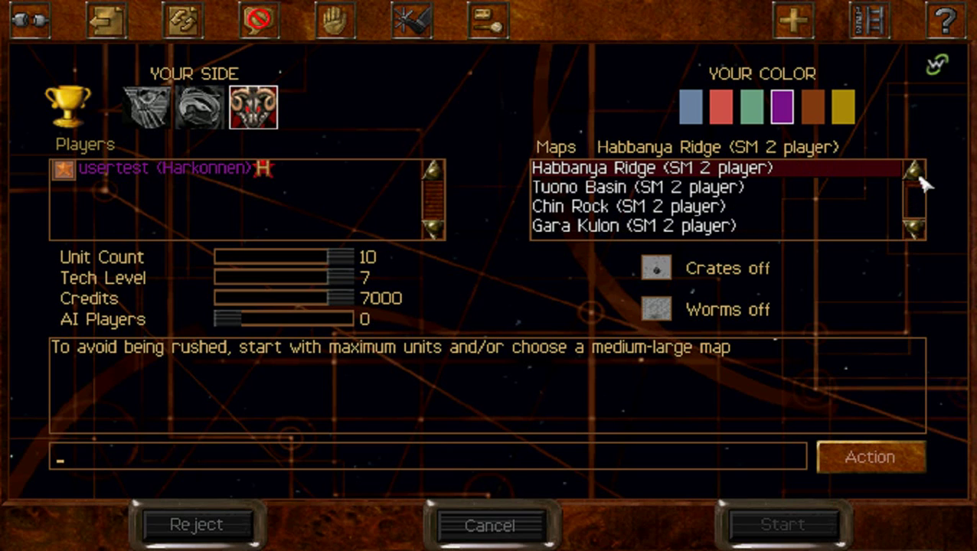
# - Cancel the hosted game and log out of the online server, exiting Dune 2000 to the desktop
pyautogui.click(490, 526)
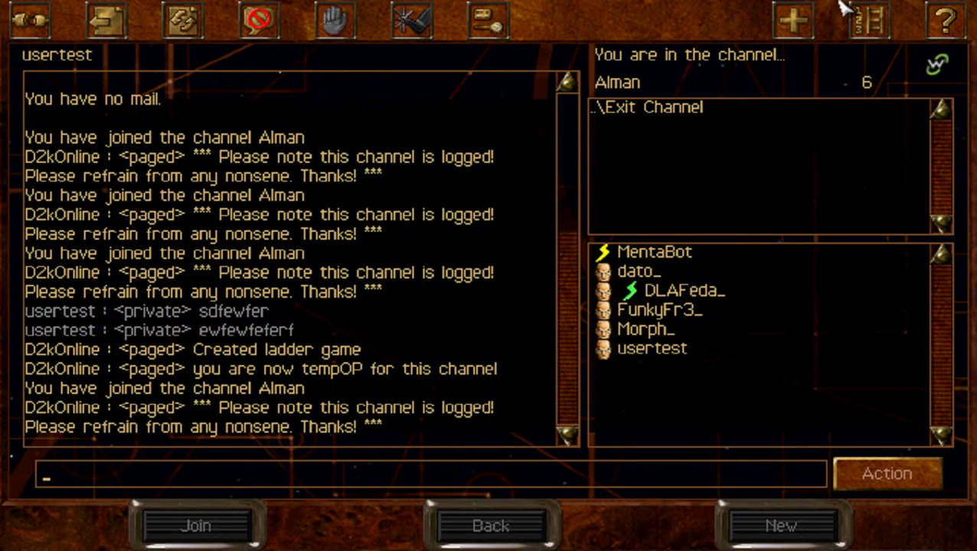
pyautogui.click(43, 15)
pyautogui.click(414, 337)
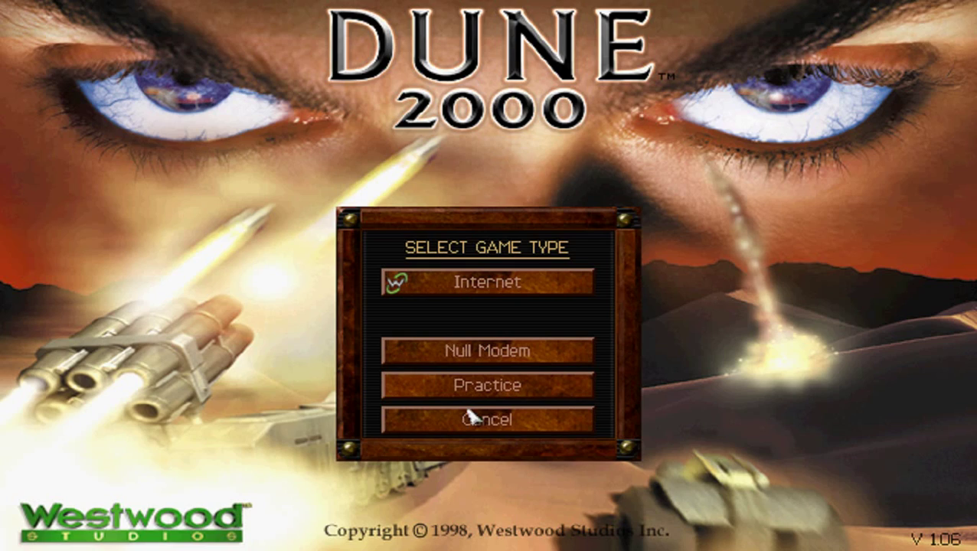
pyautogui.click(497, 417)
pyautogui.click(485, 423)
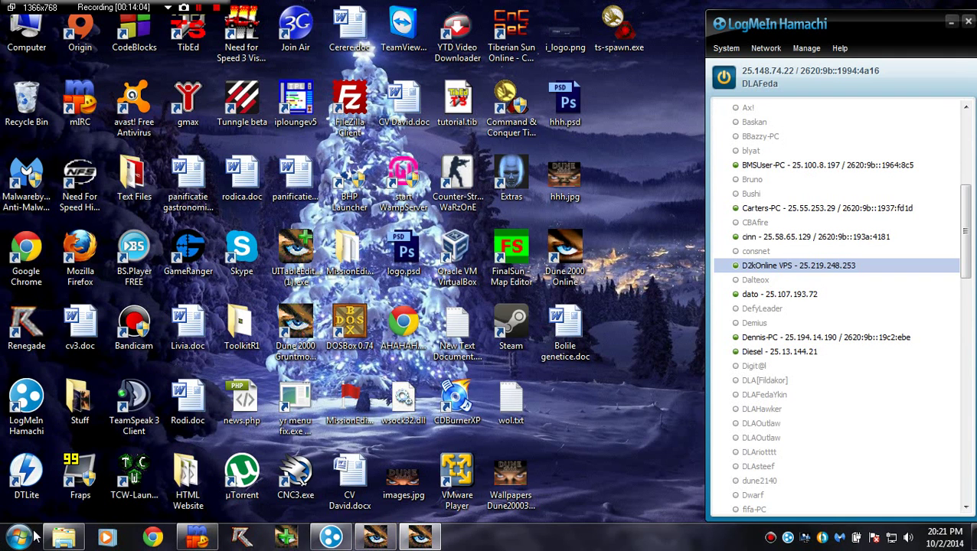
pyautogui.click(29, 539)
pyautogui.click(21, 542)
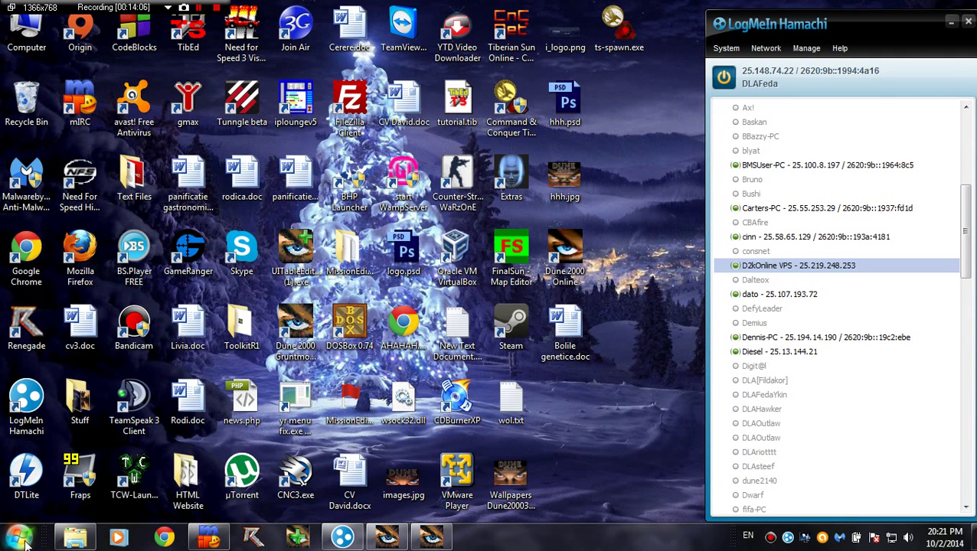
pyautogui.click(22, 540)
pyautogui.click(21, 540)
pyautogui.click(770, 537)
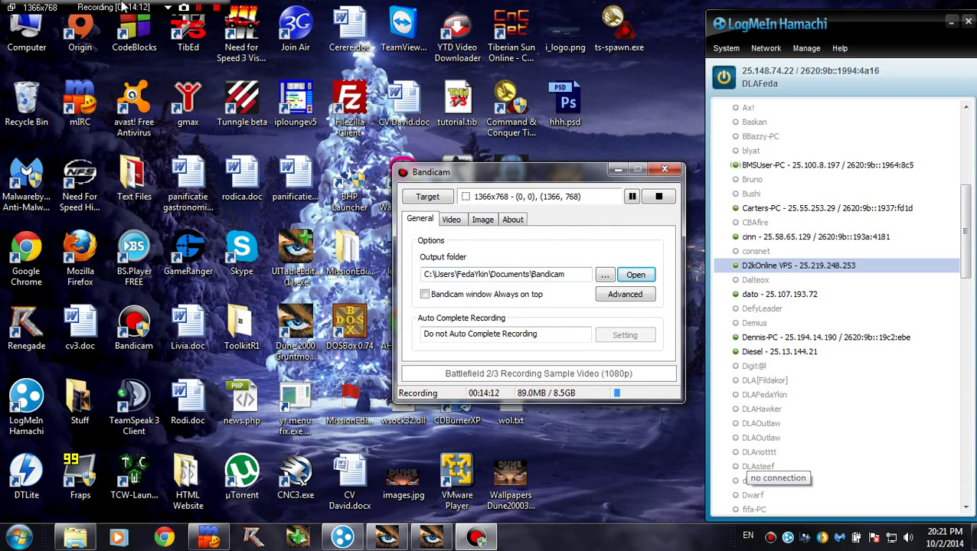
pyautogui.click(616, 169)
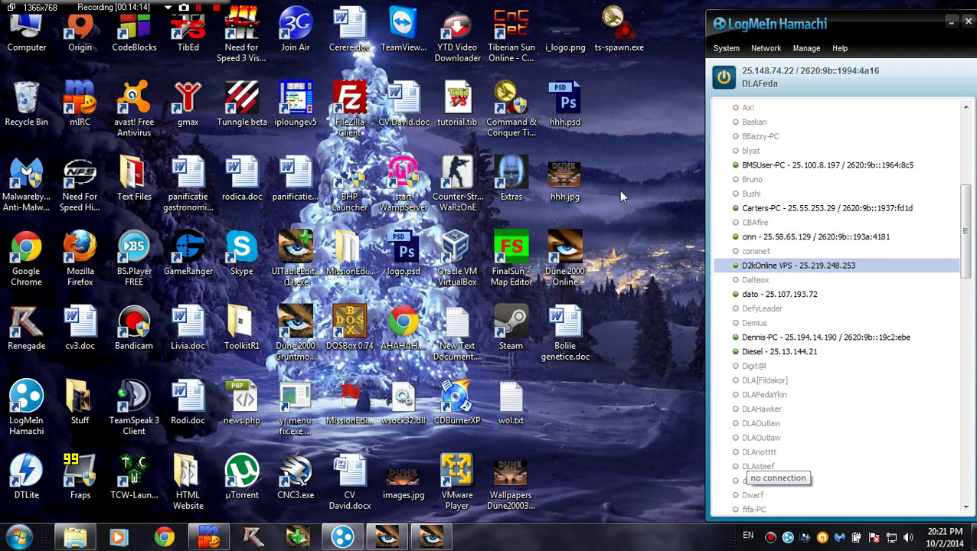